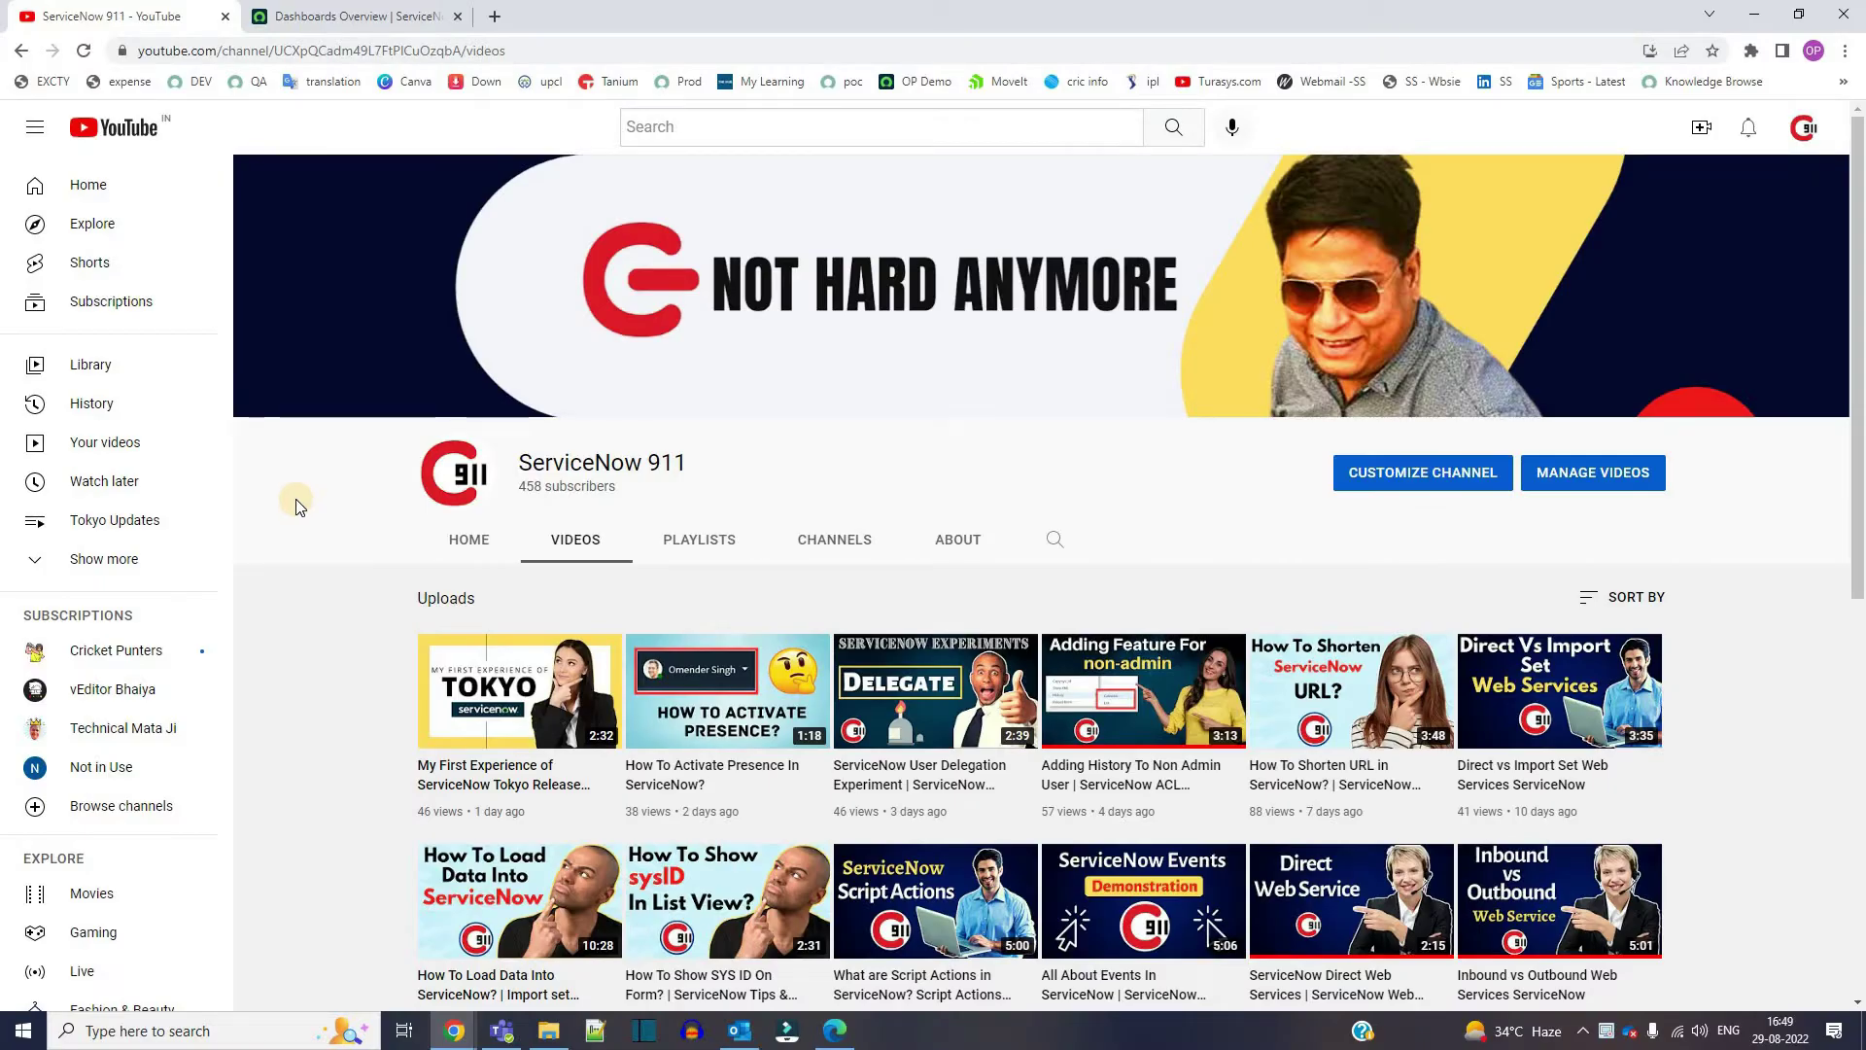
Step: Filter the navigator for 'incident' and open the Incident > Open list in a new tab
click(370, 24)
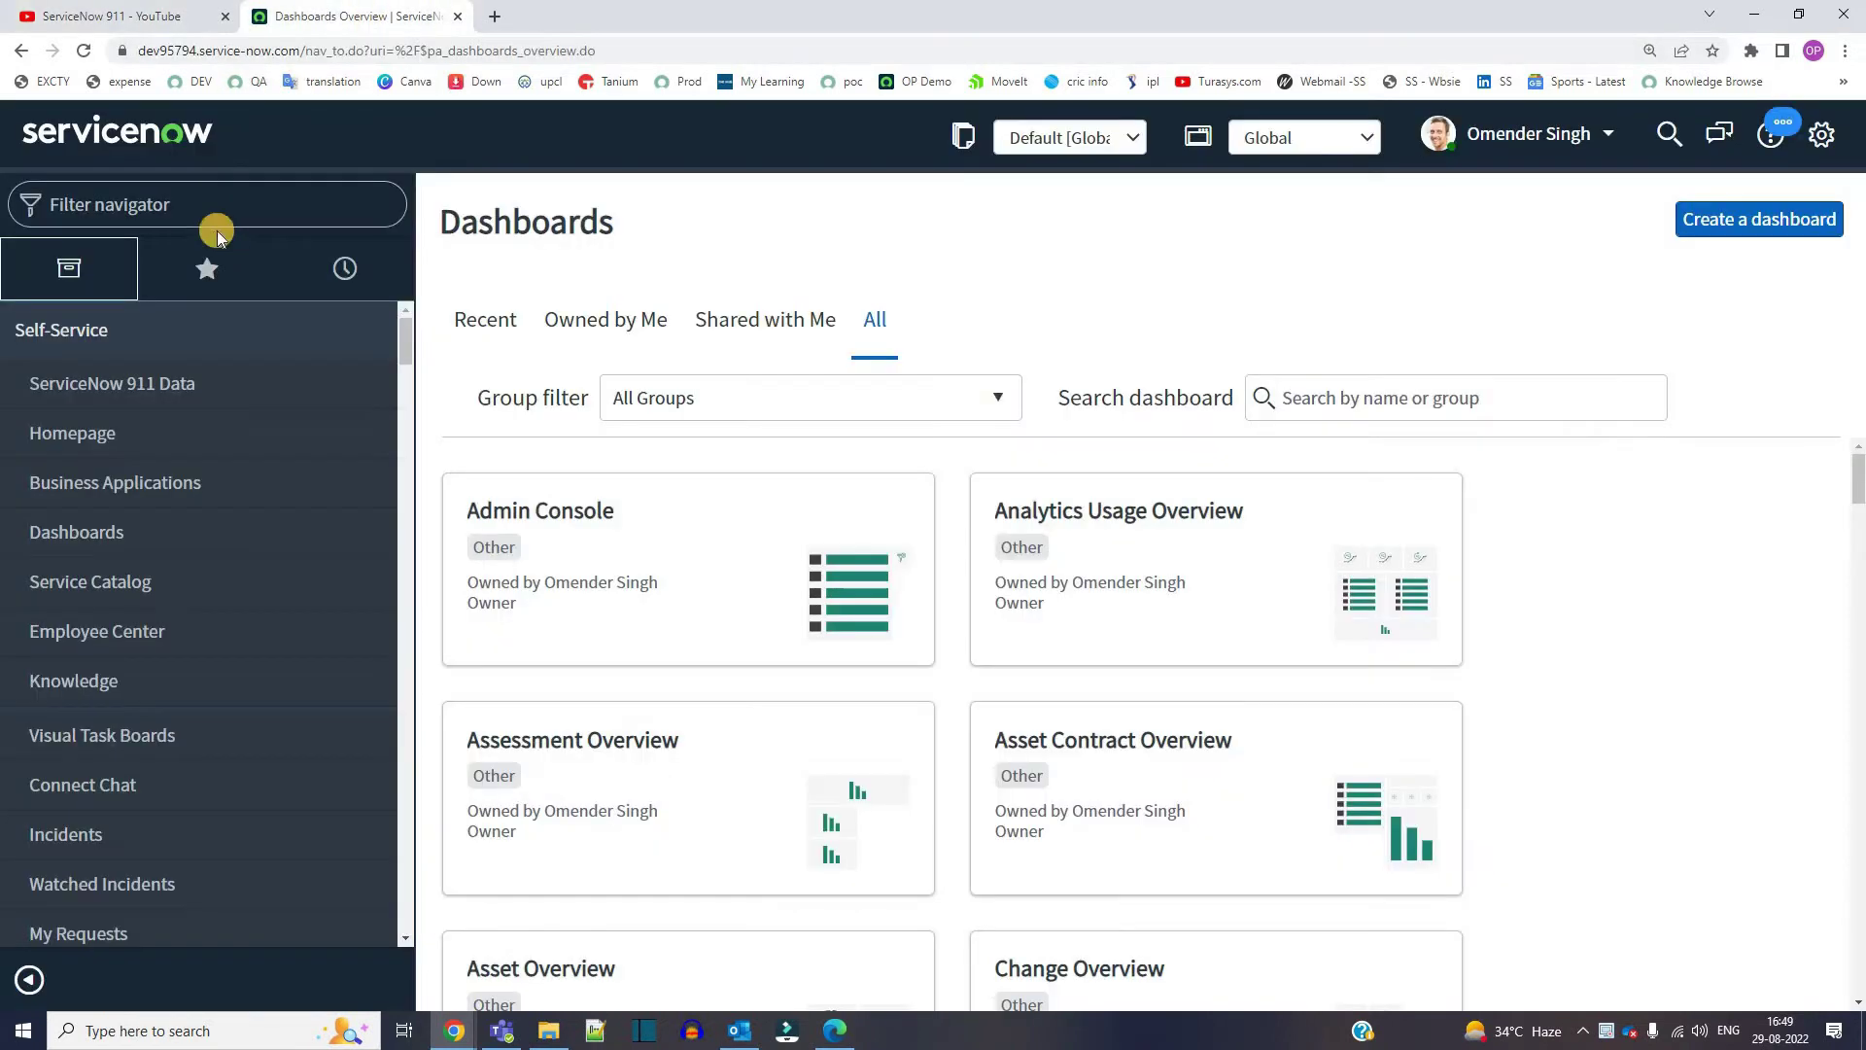
click(216, 207)
text(incident)
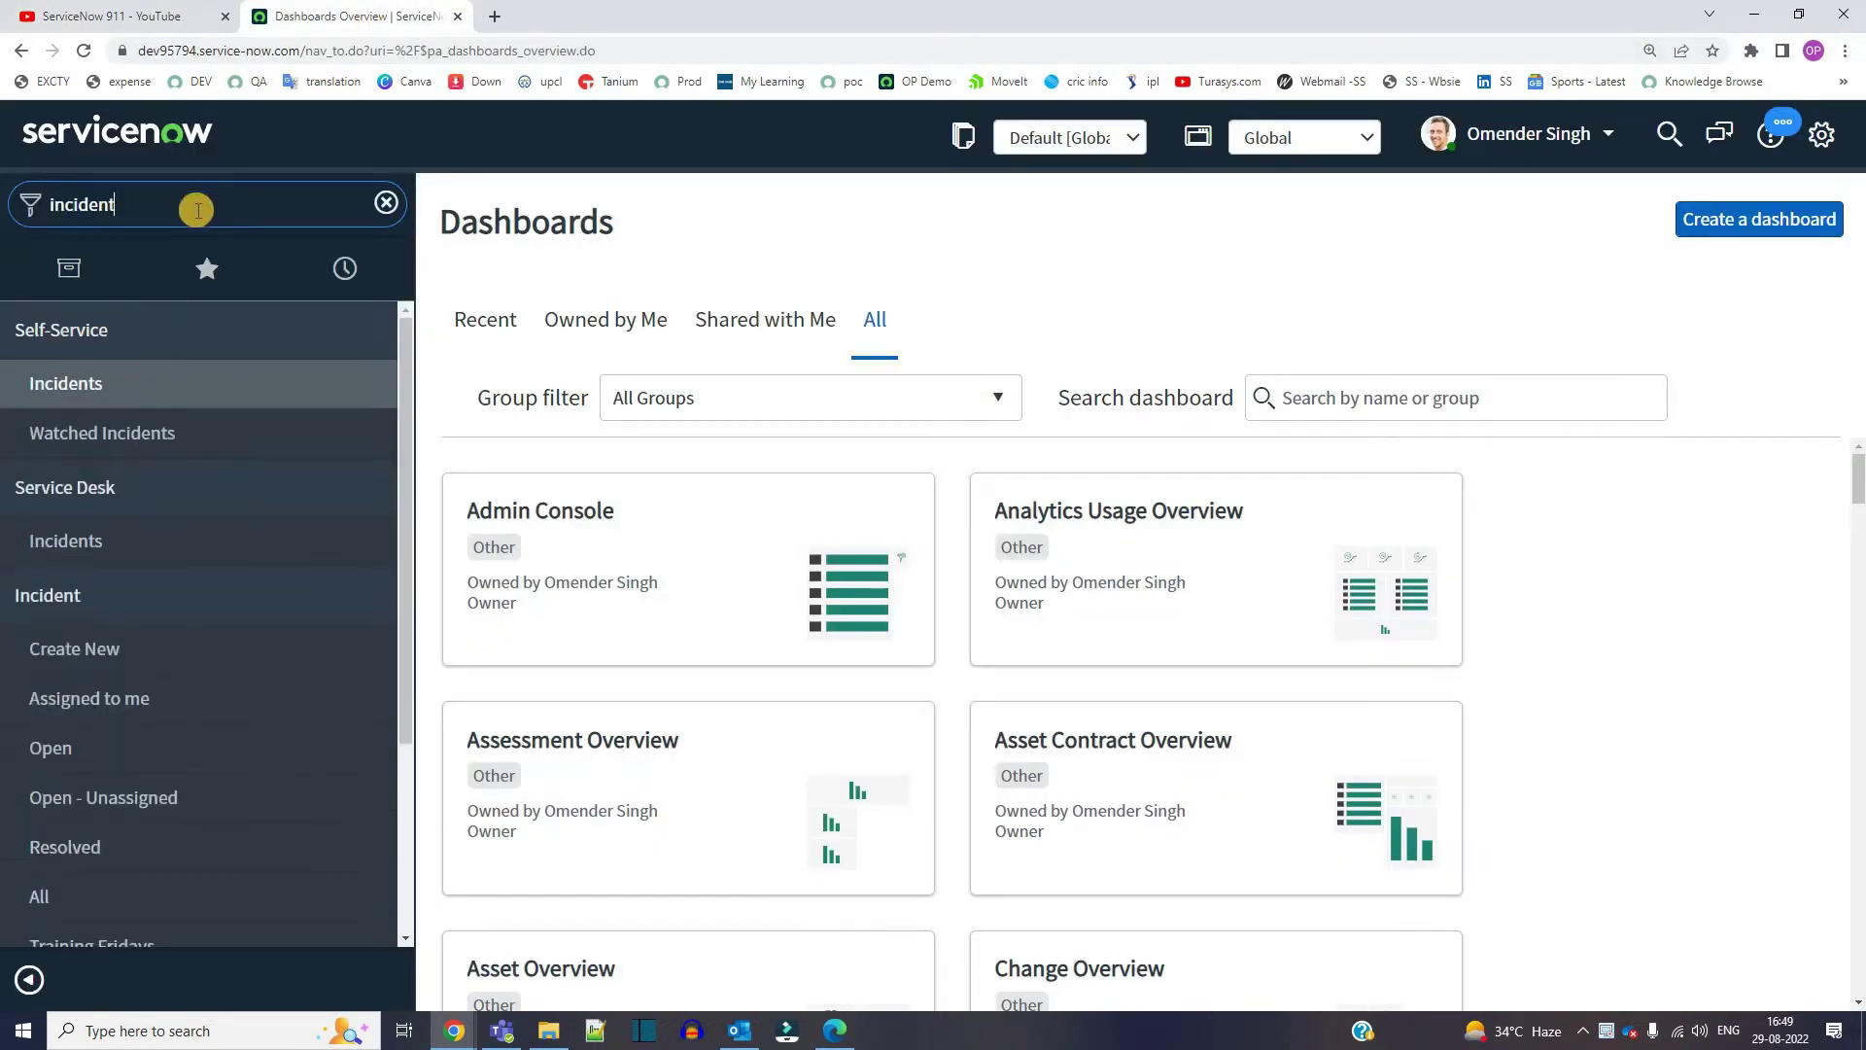
ctrl+click(49, 753)
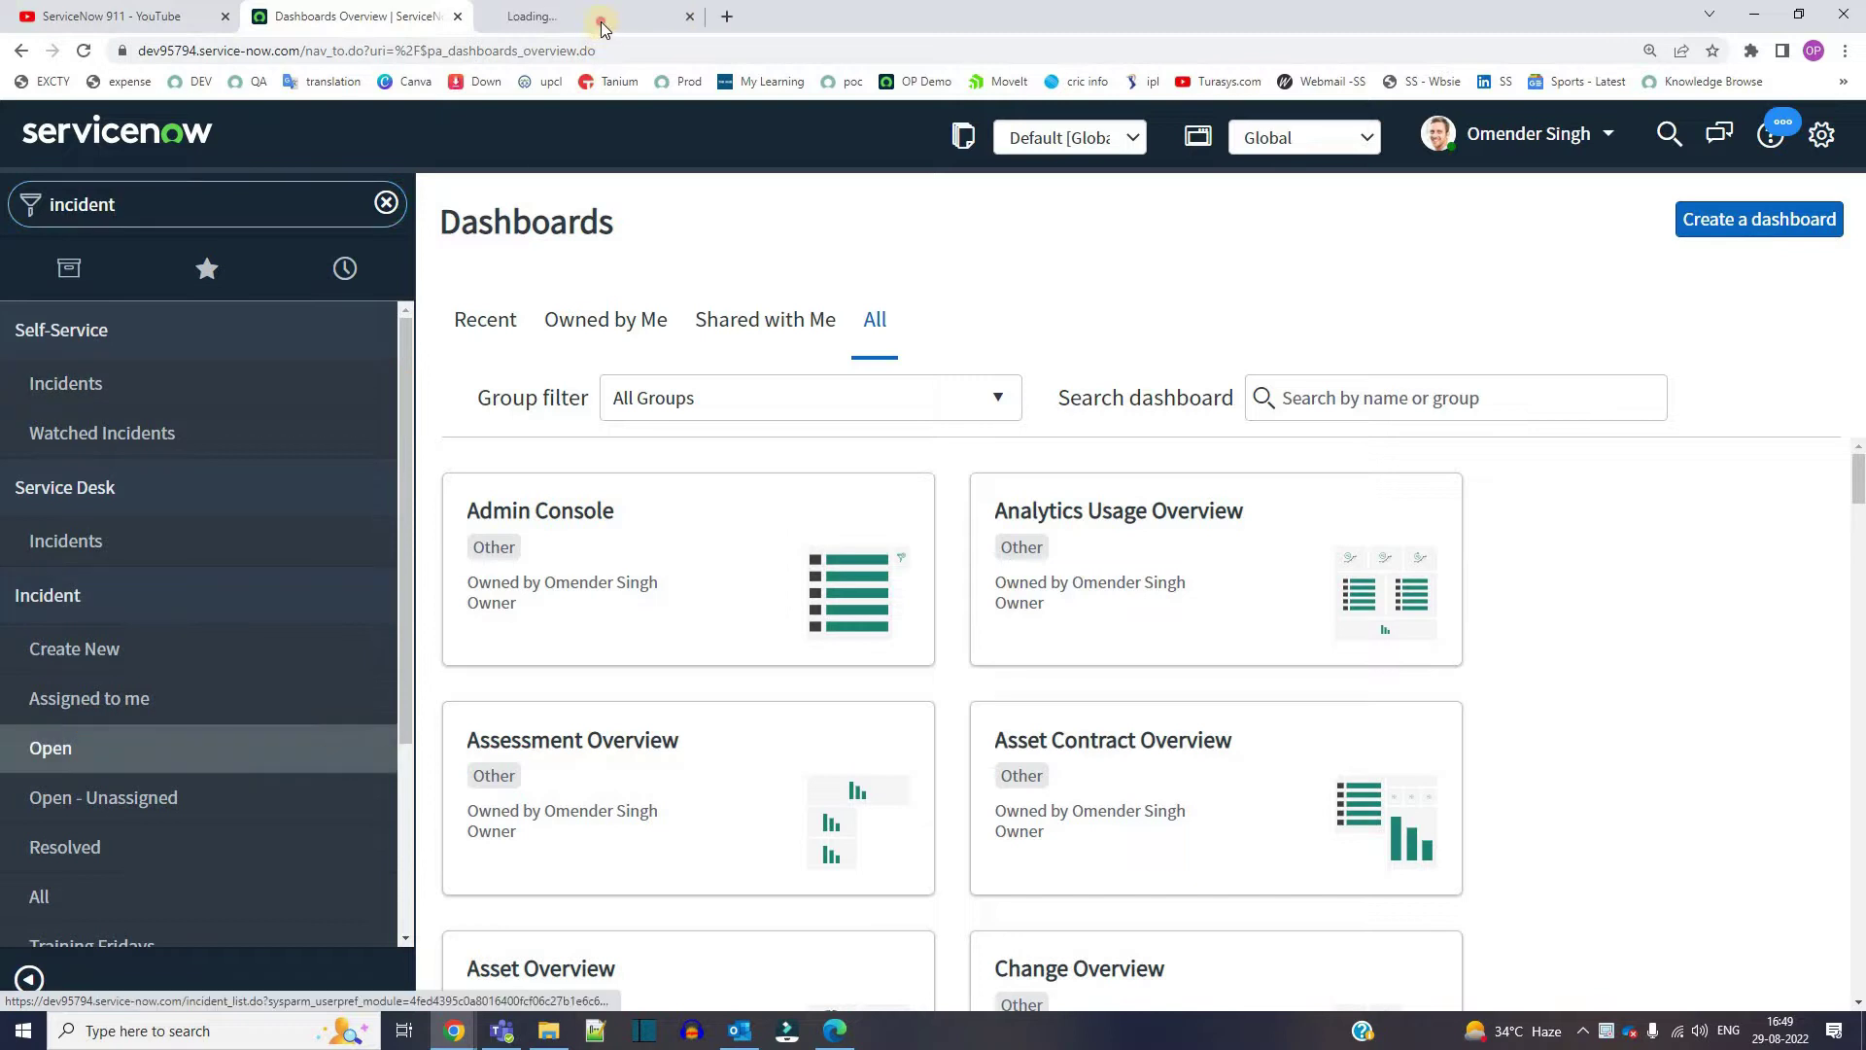
click(600, 22)
Step: Open incident INC0010078 and check that its Caller is Guest
click(185, 191)
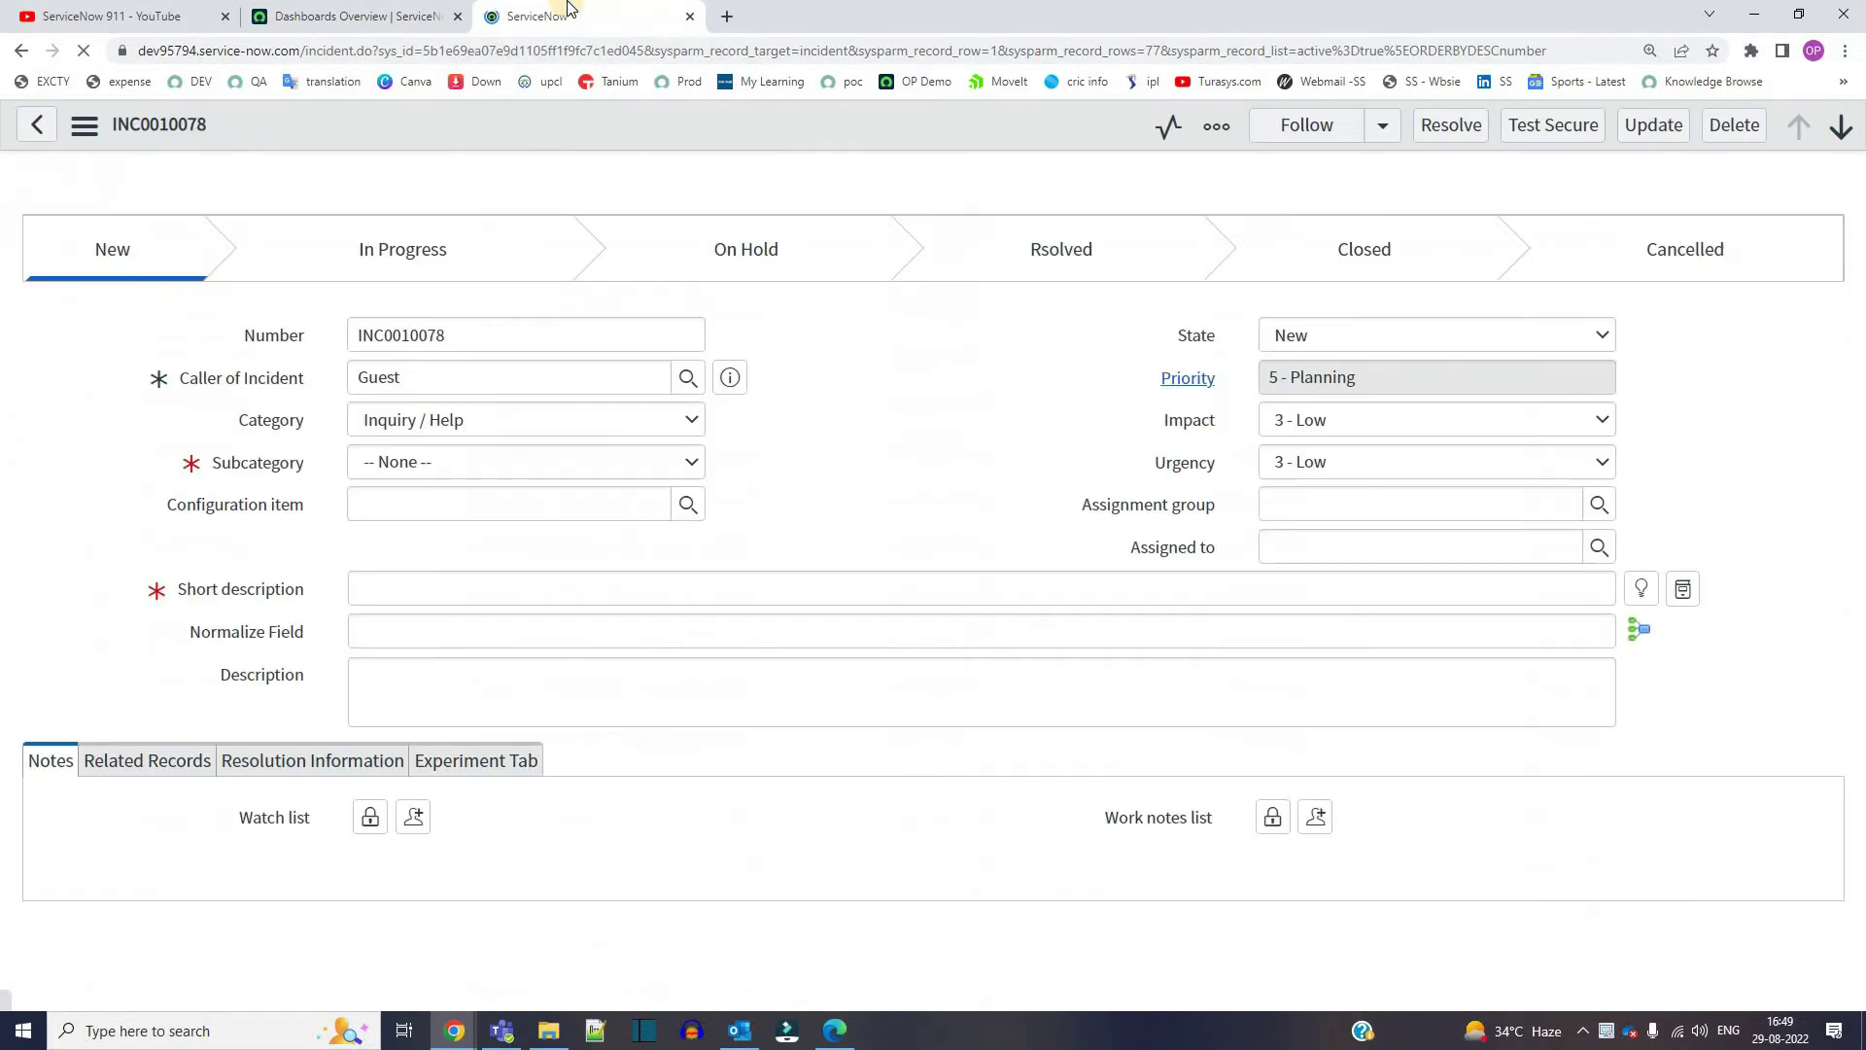
double_click(406, 378)
click(885, 435)
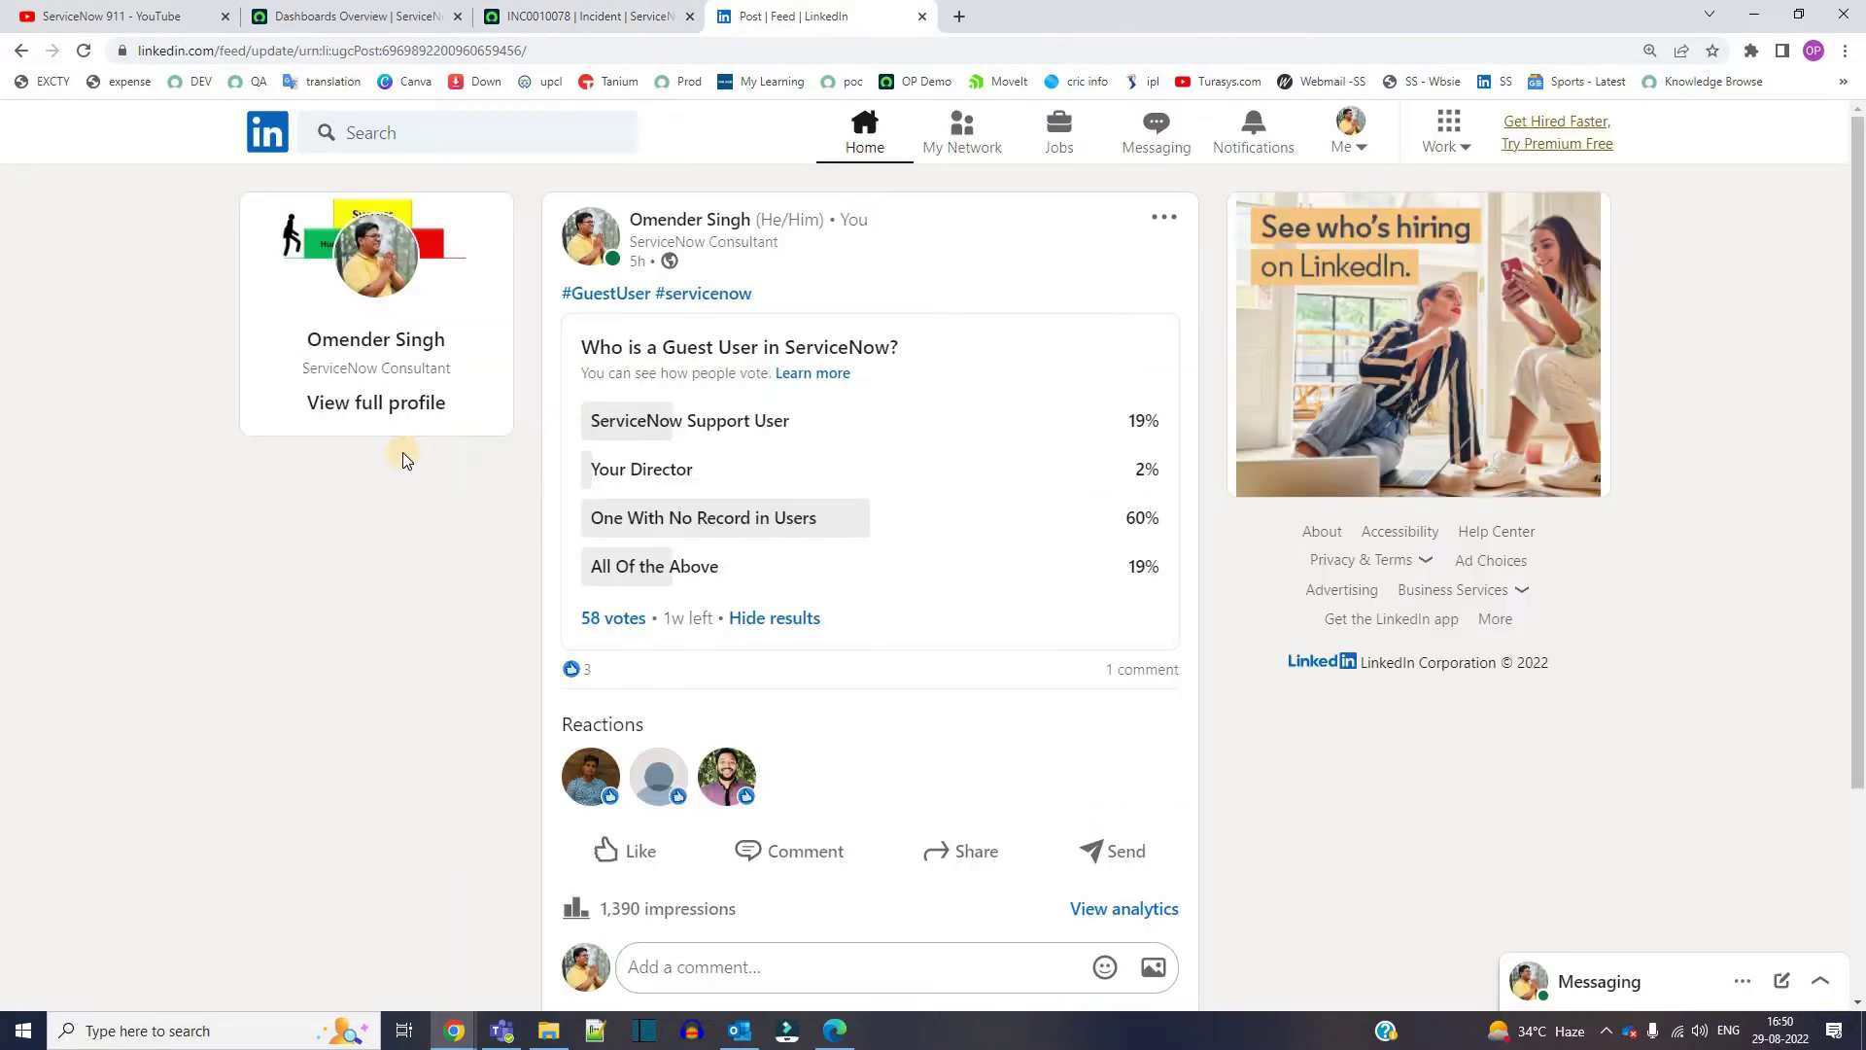
Step: Highlight the LinkedIn poll question 'Who is a Guest User in ServiceNow?'
triple_click(886, 345)
click(566, 698)
click(355, 19)
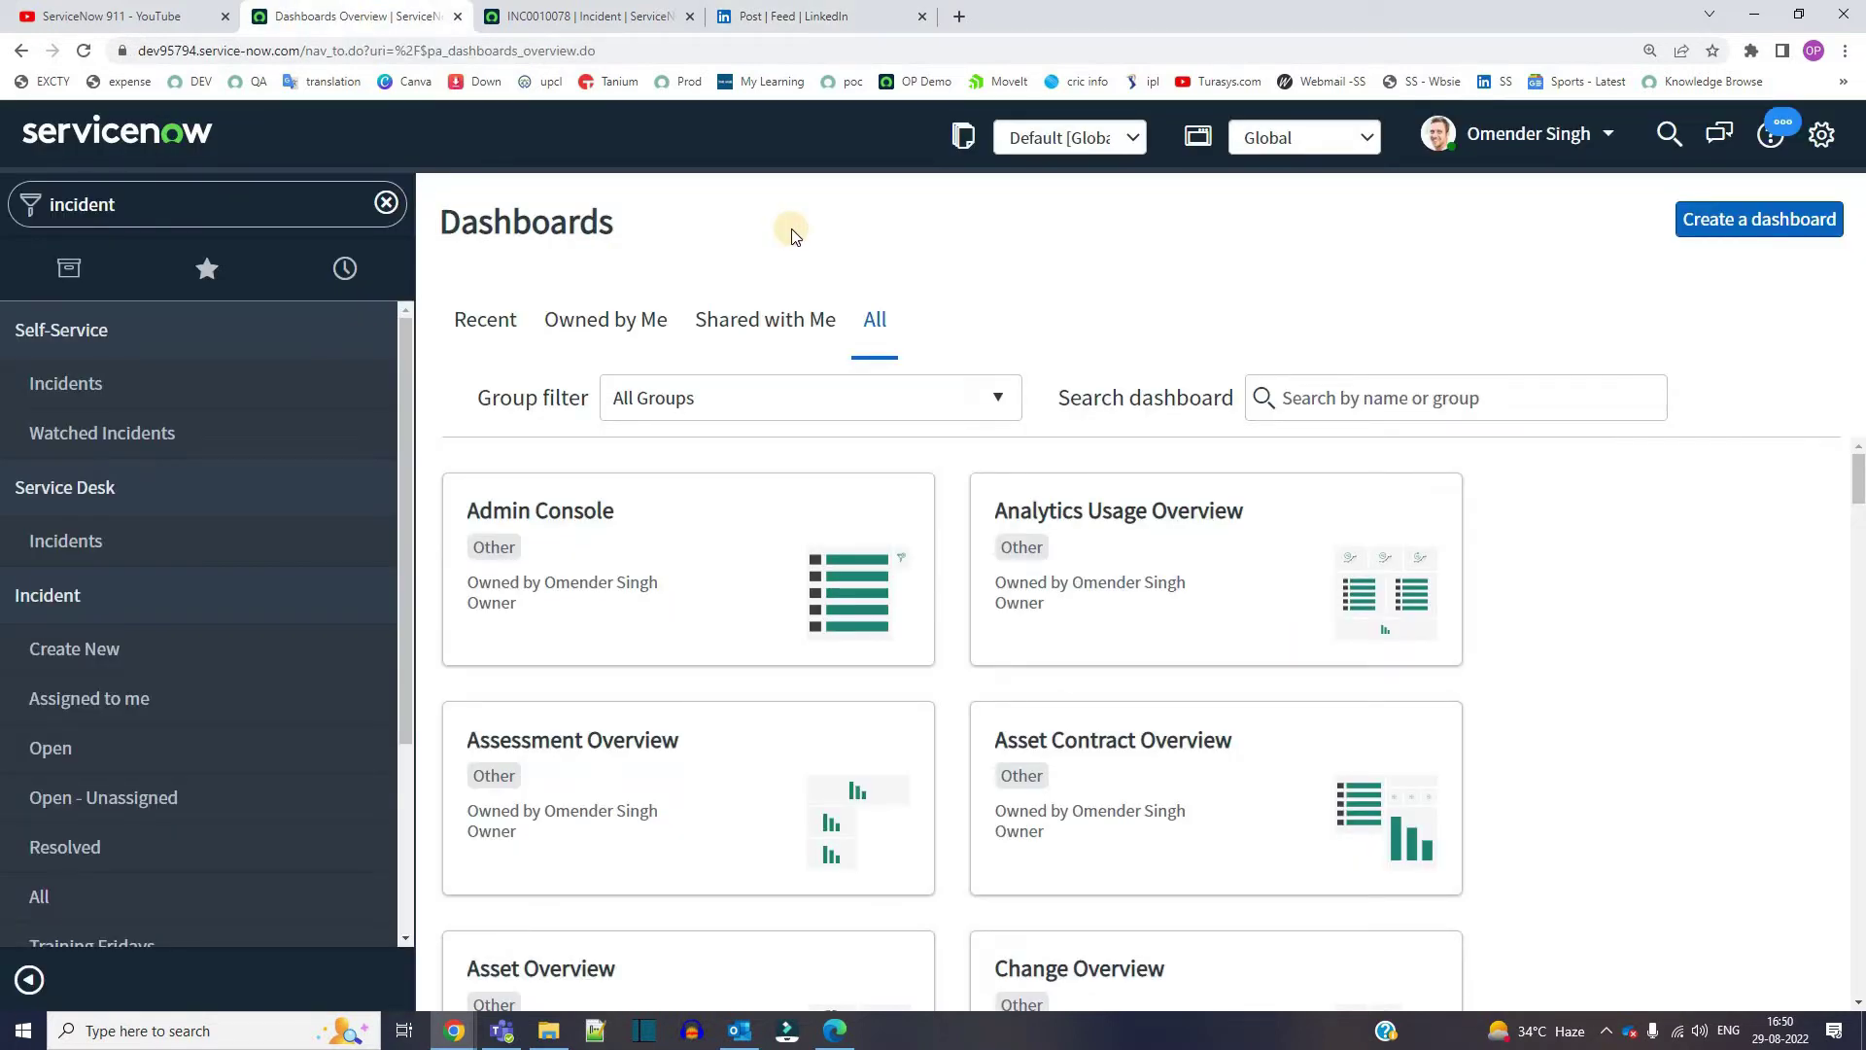
click(194, 202)
key(ctrl+a)
key(BackSpace)
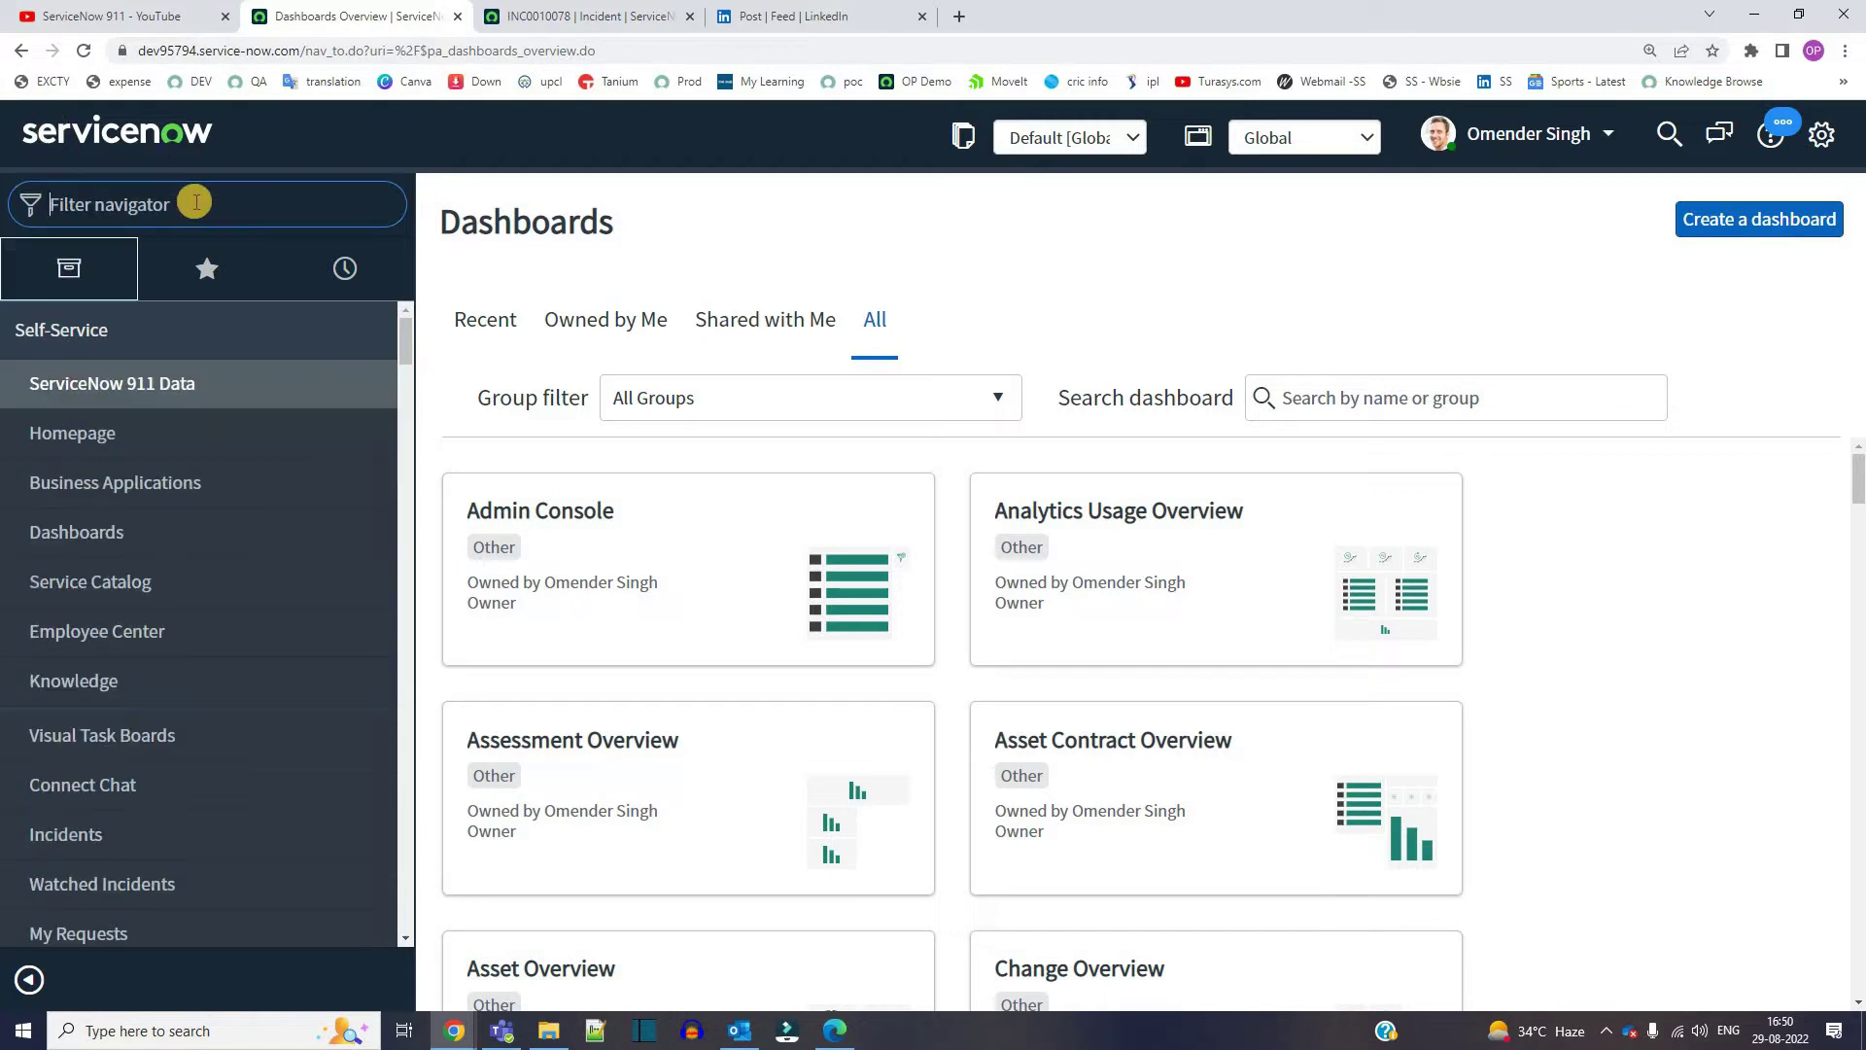
text(inbound actio)
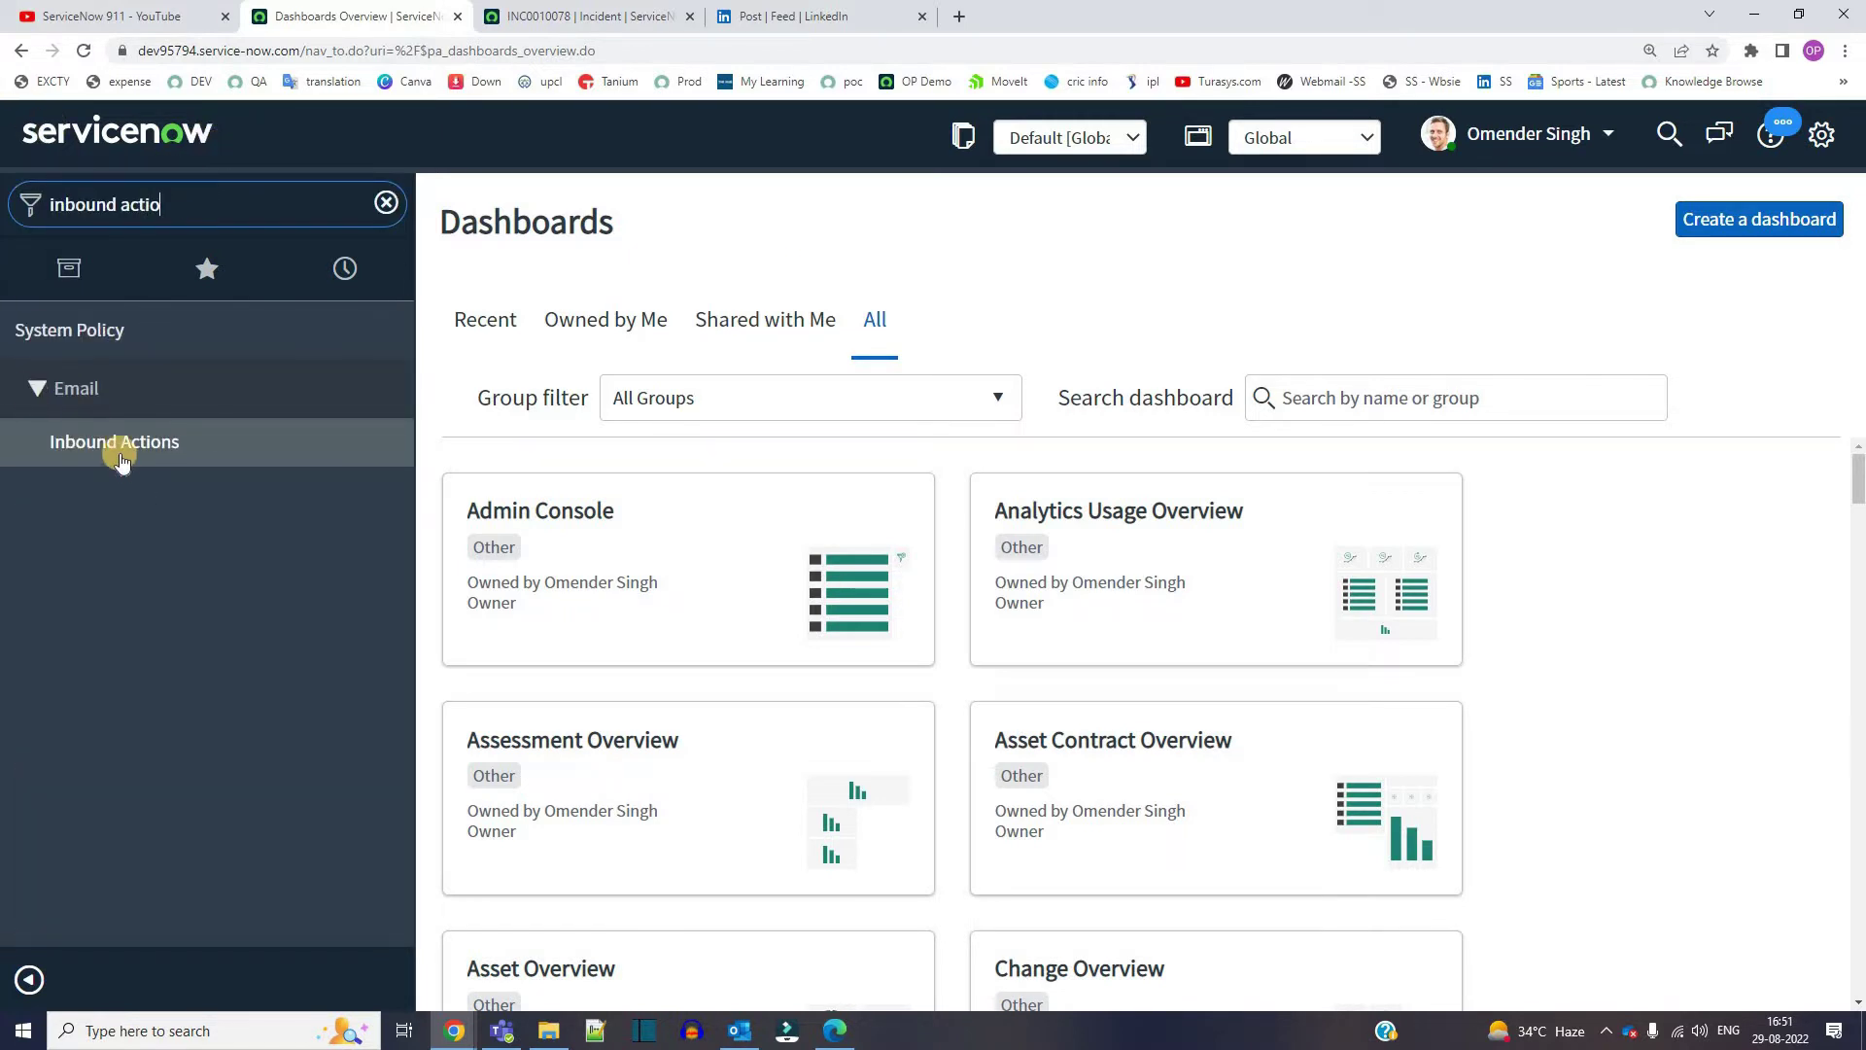
middle_click(113, 442)
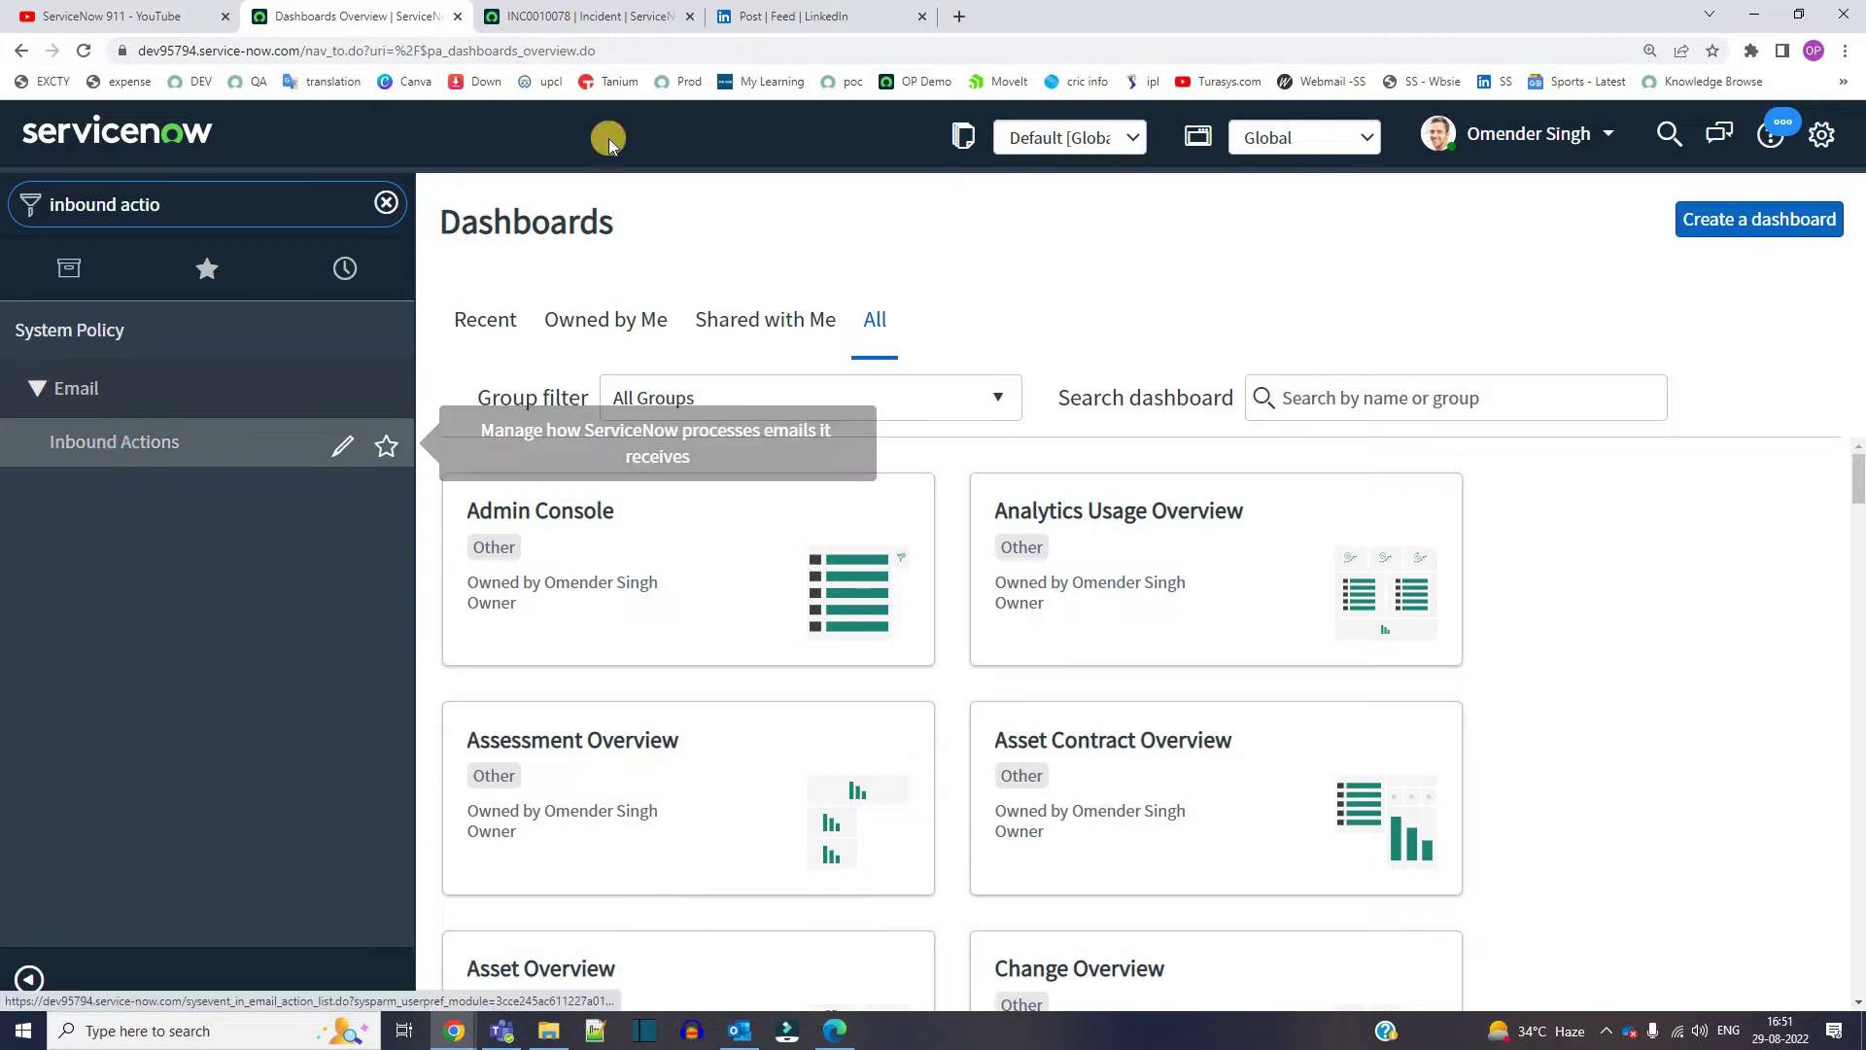
click(559, 14)
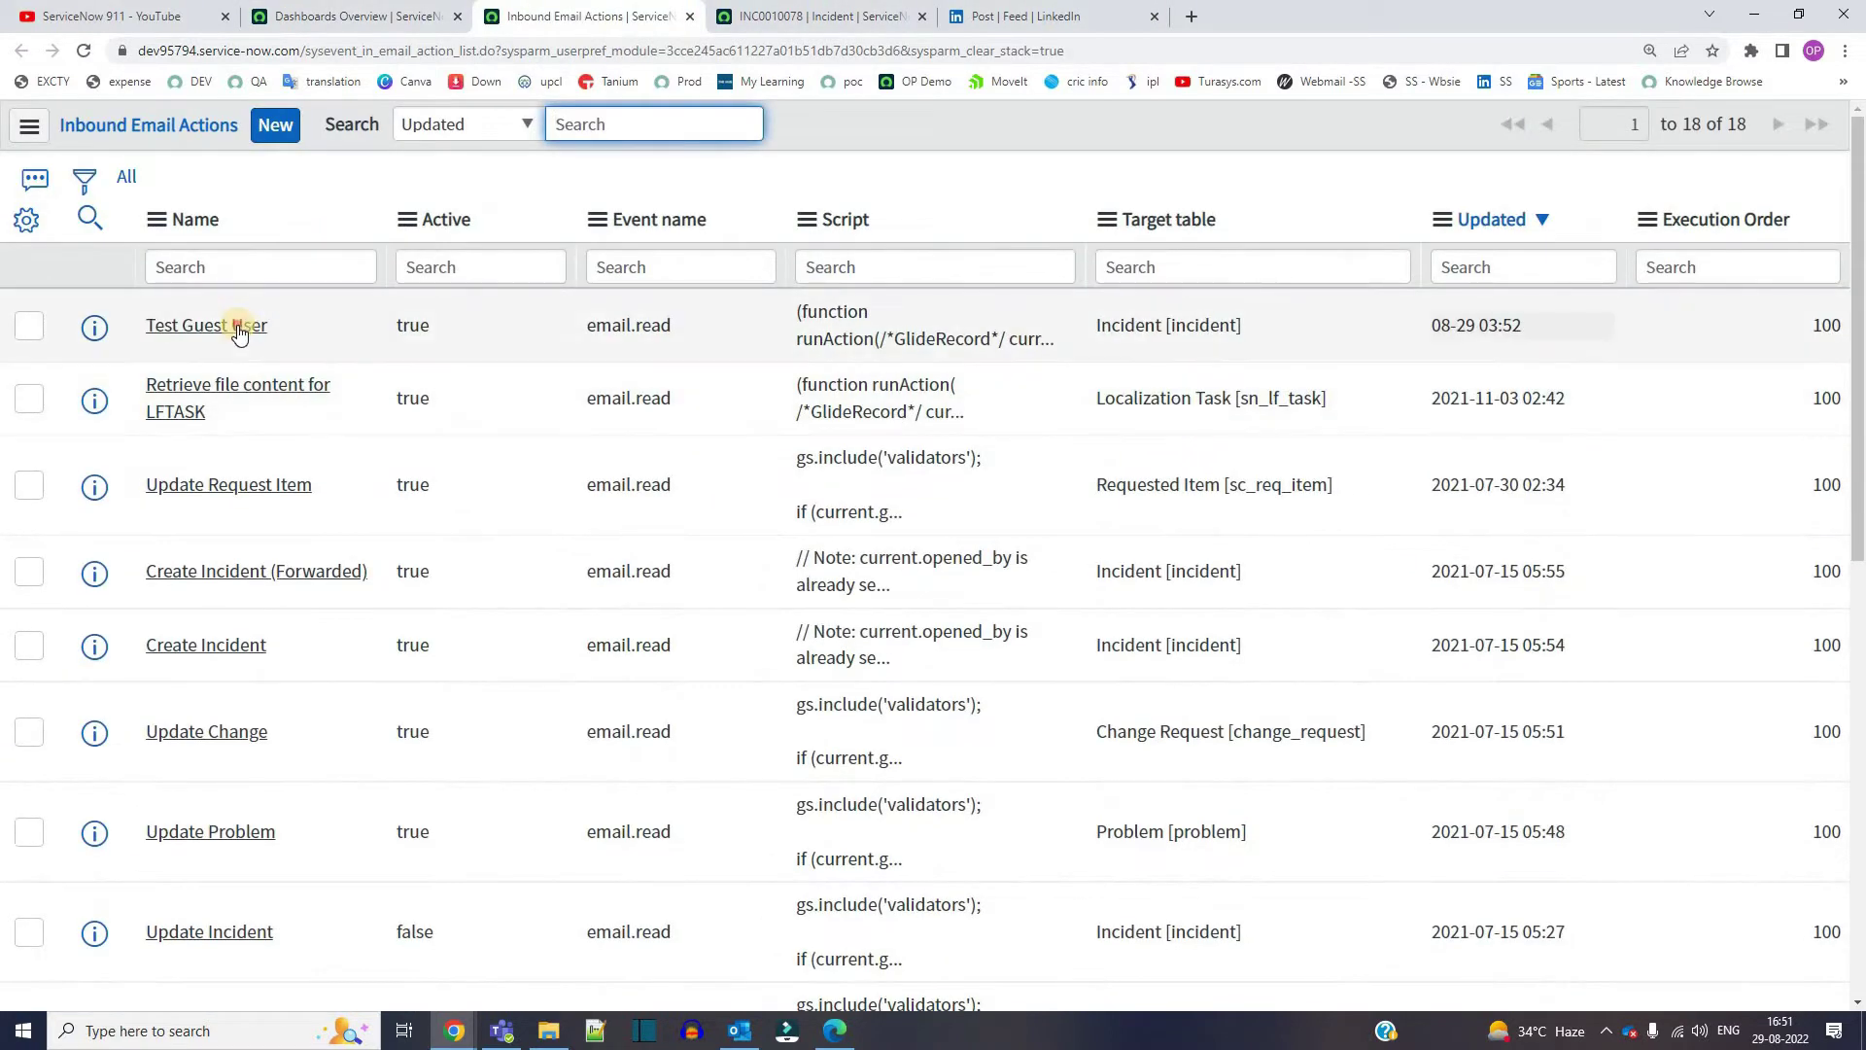
click(239, 329)
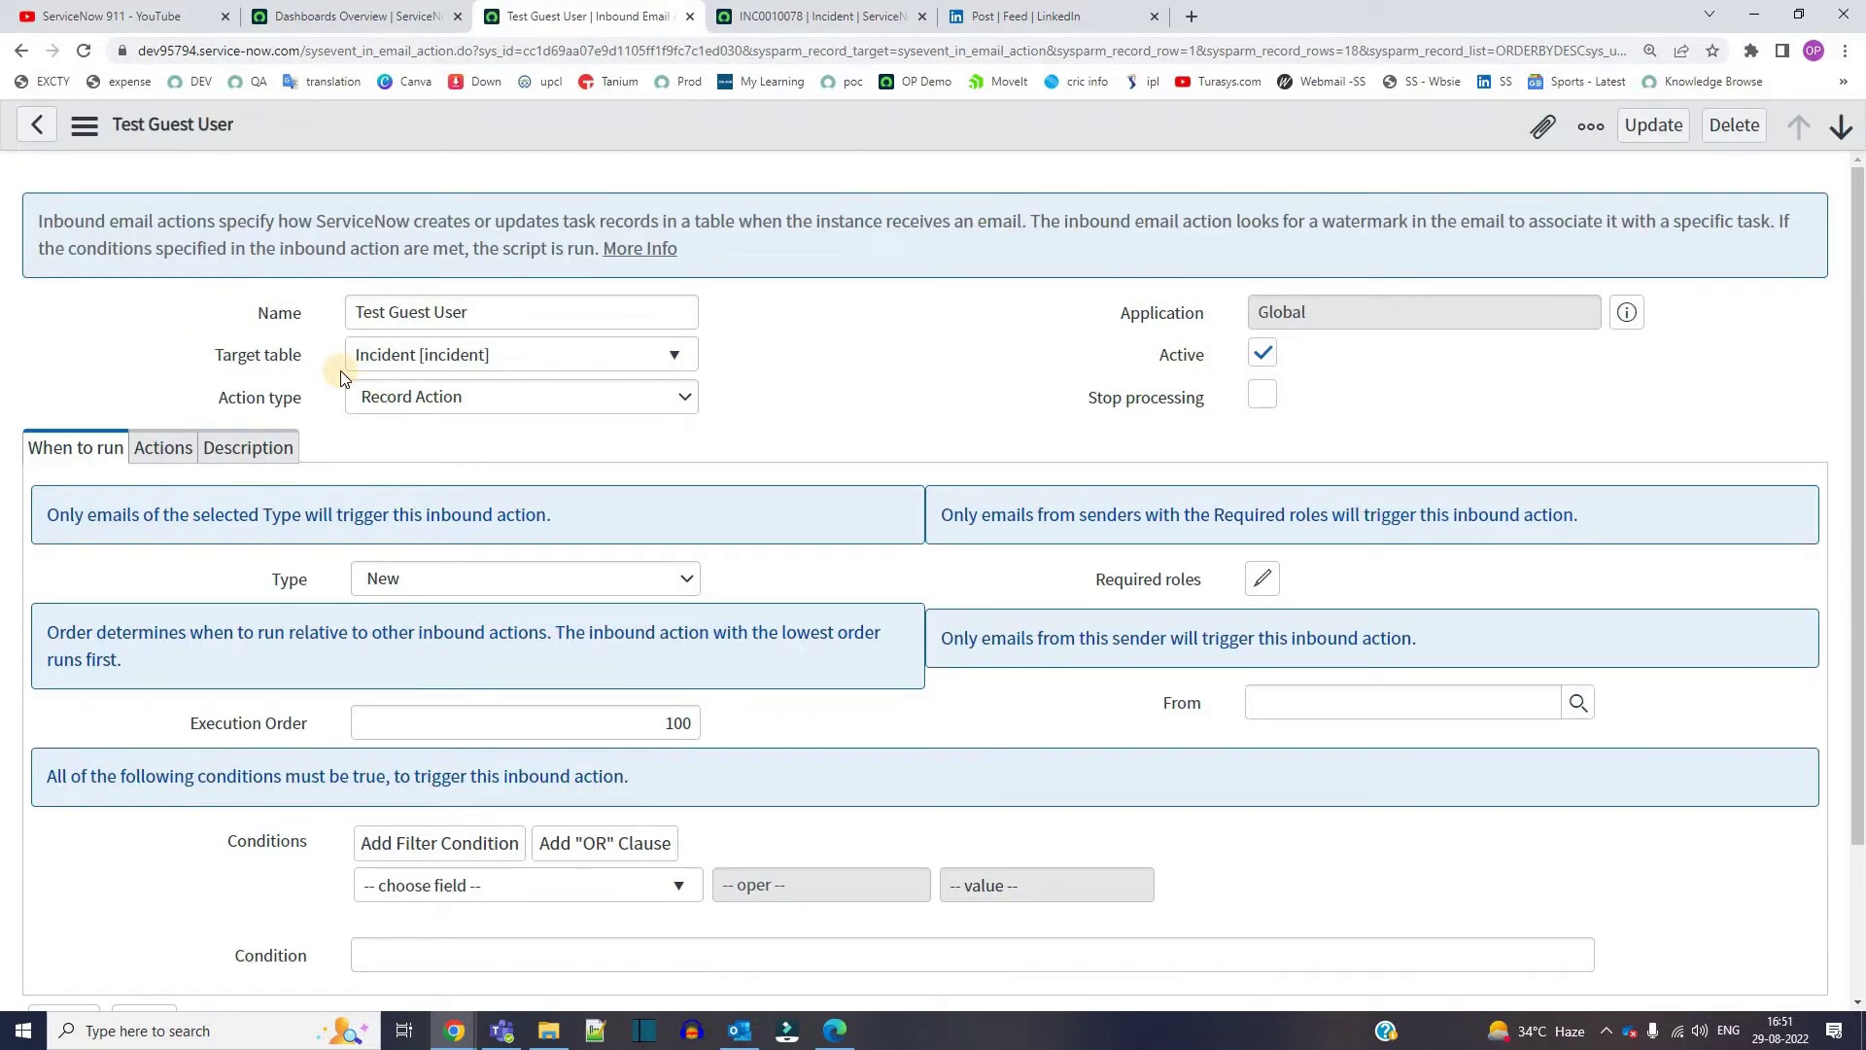
scroll(191, 540, down, 1)
scroll(192, 539, up, 1)
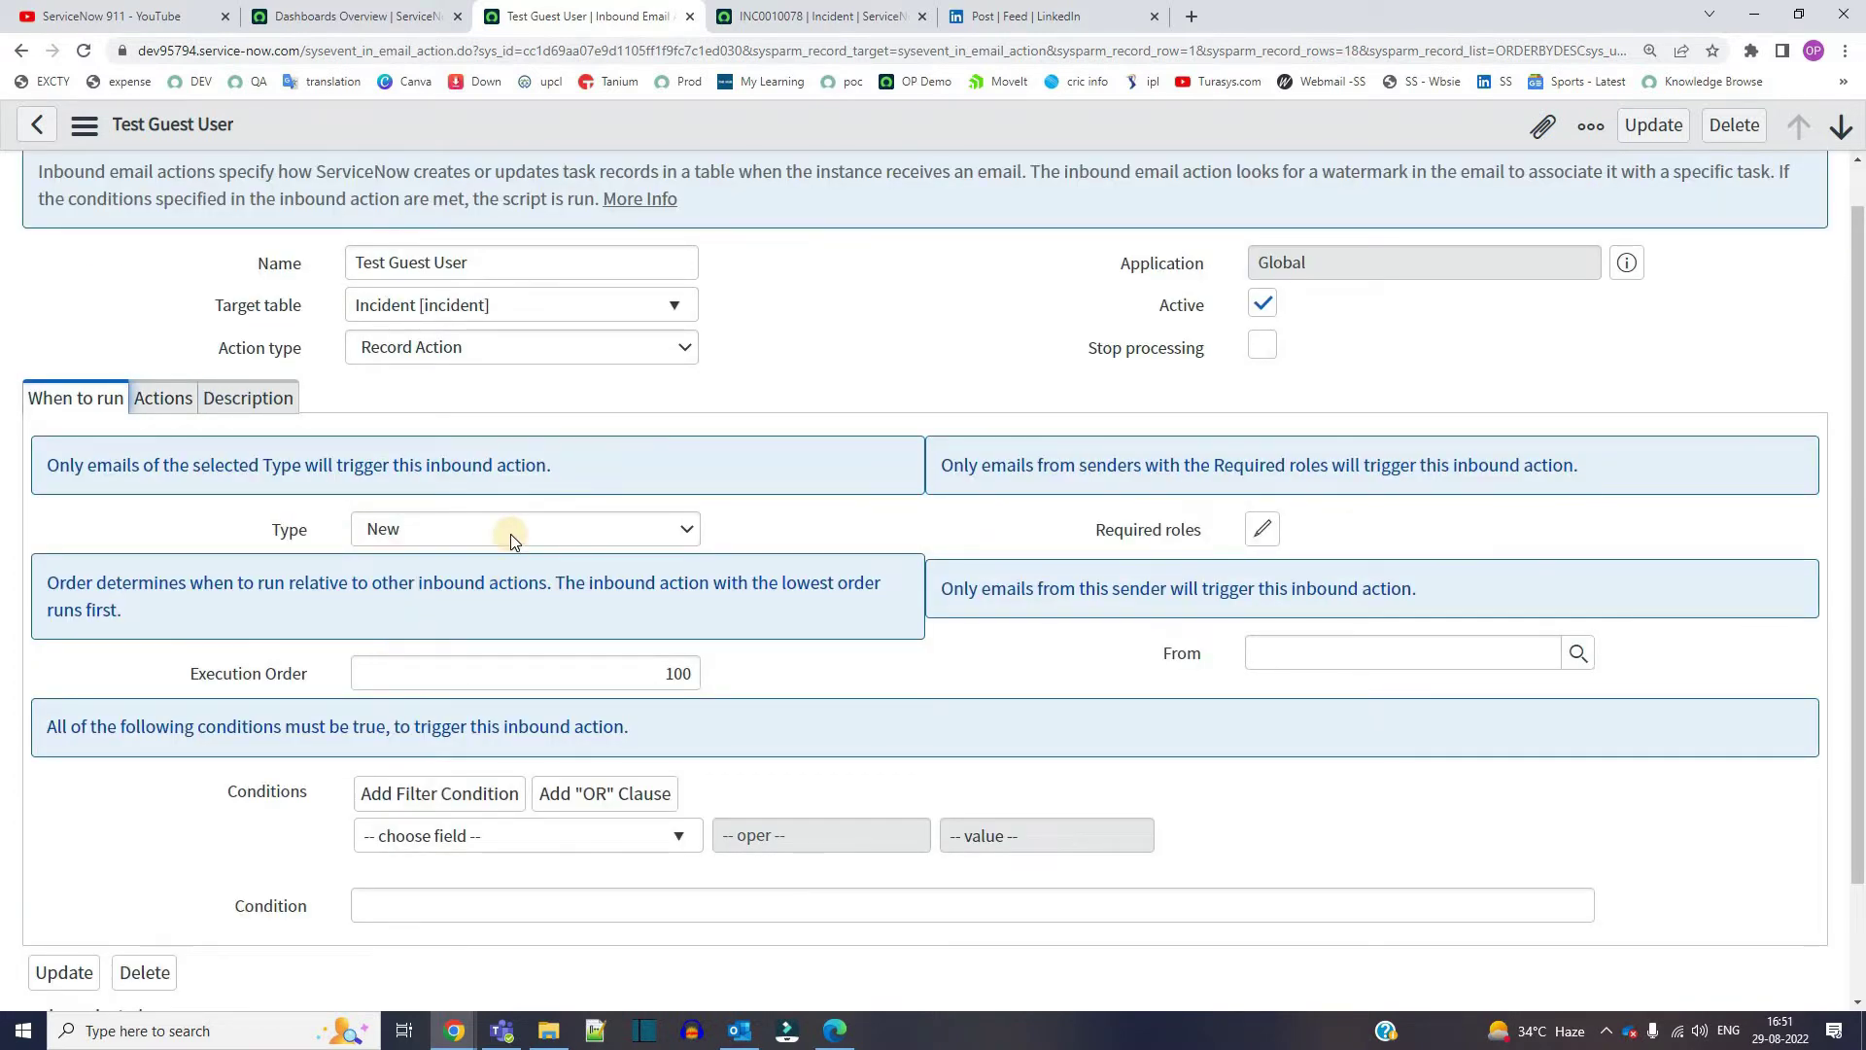
click(159, 398)
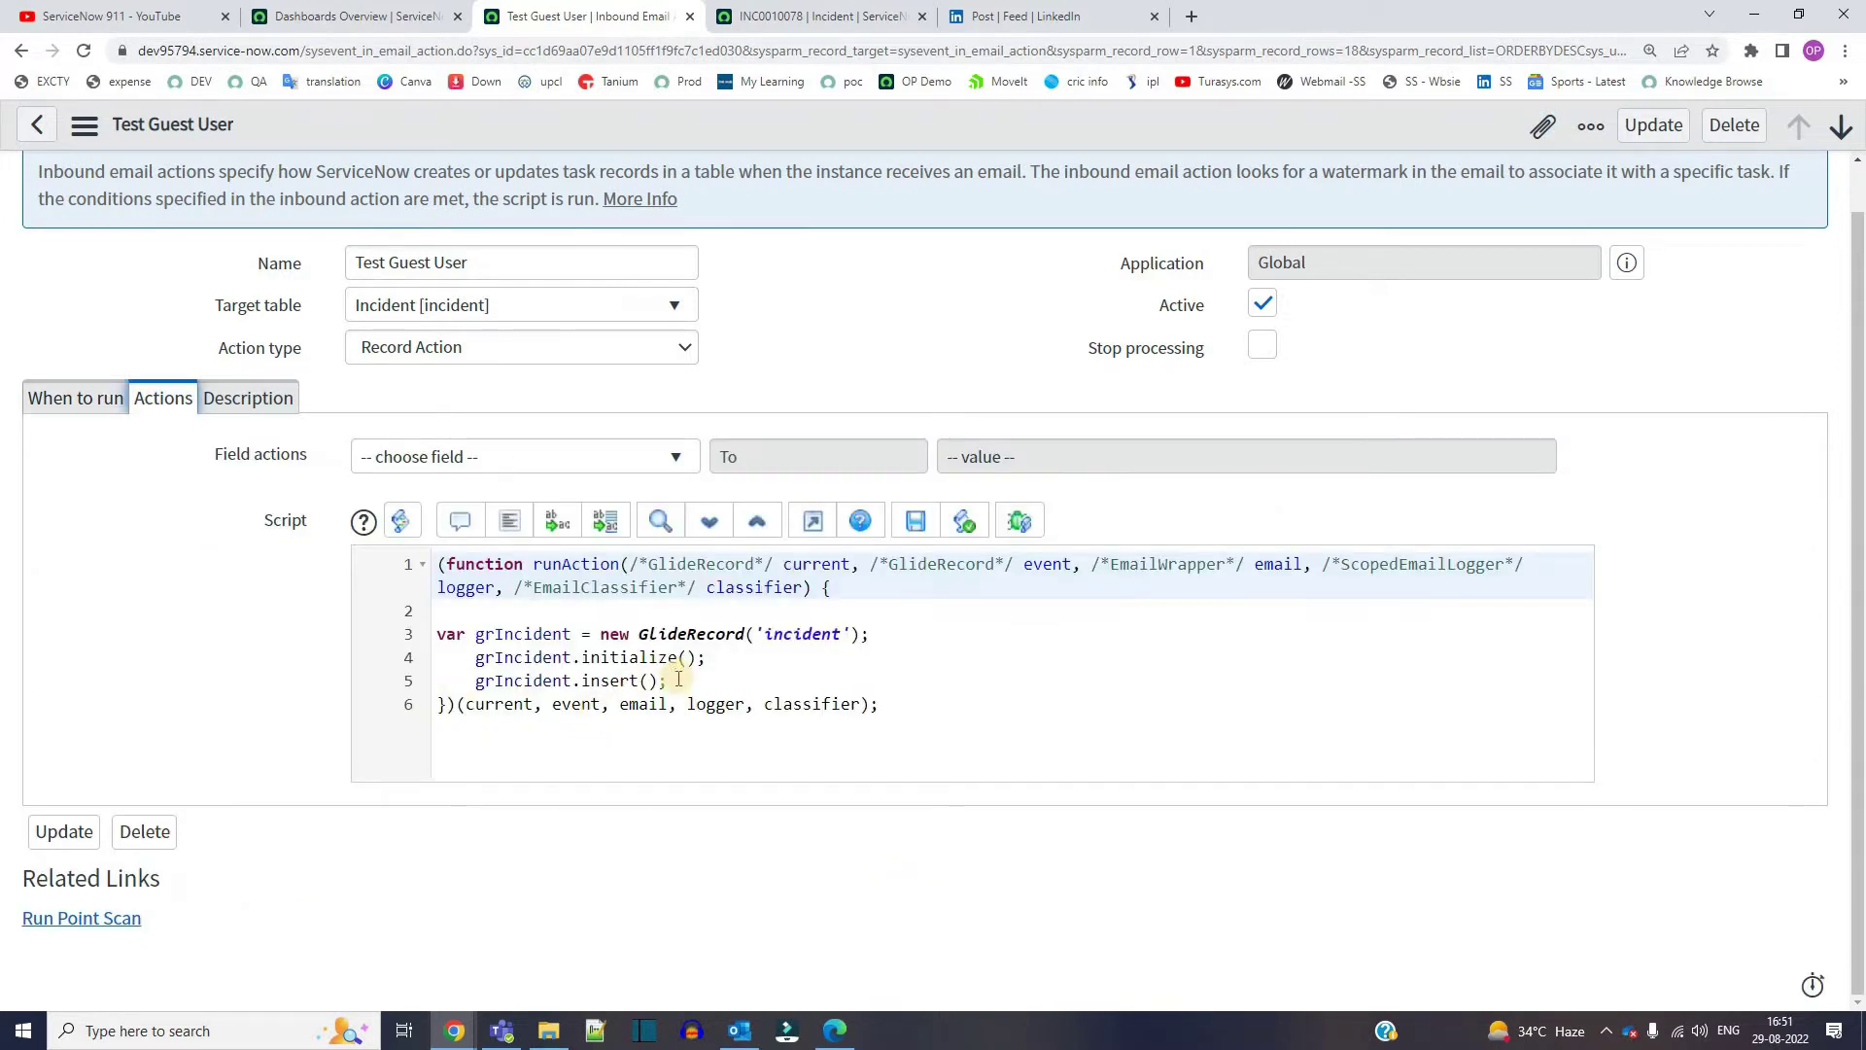
drag(669, 680, 442, 631)
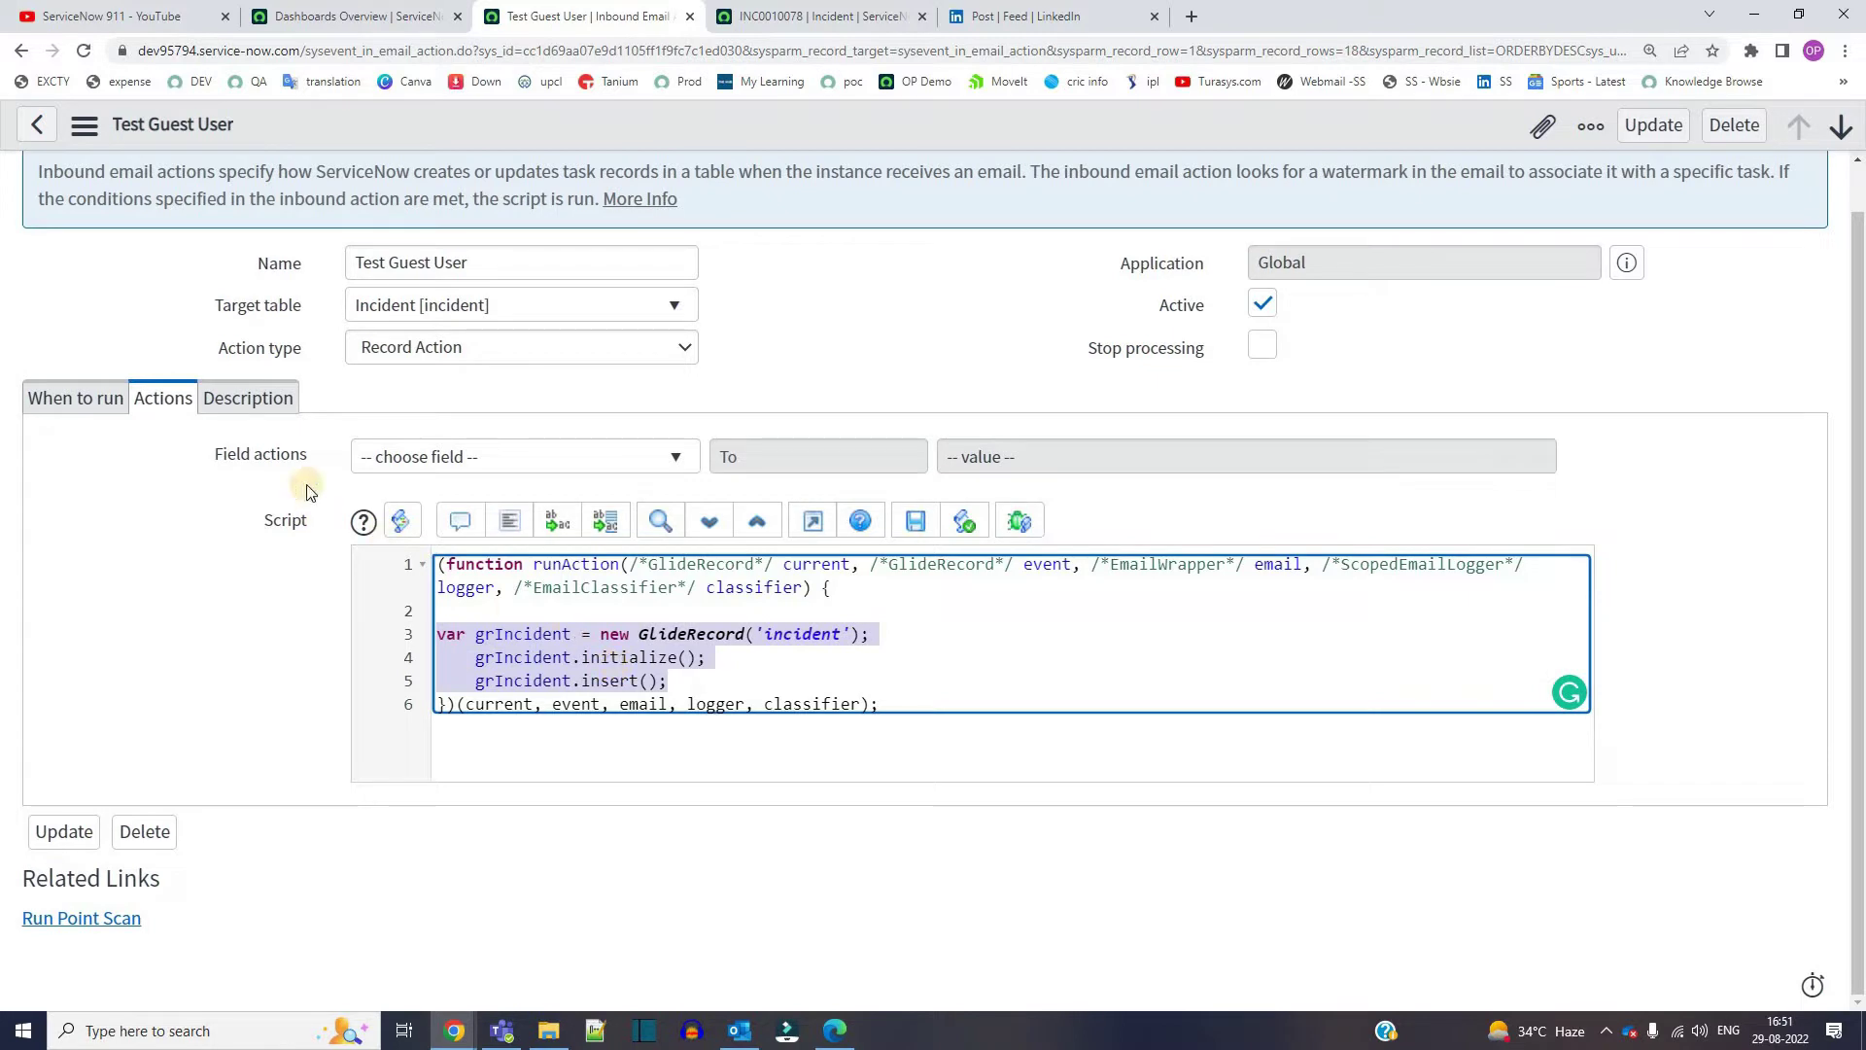
click(547, 20)
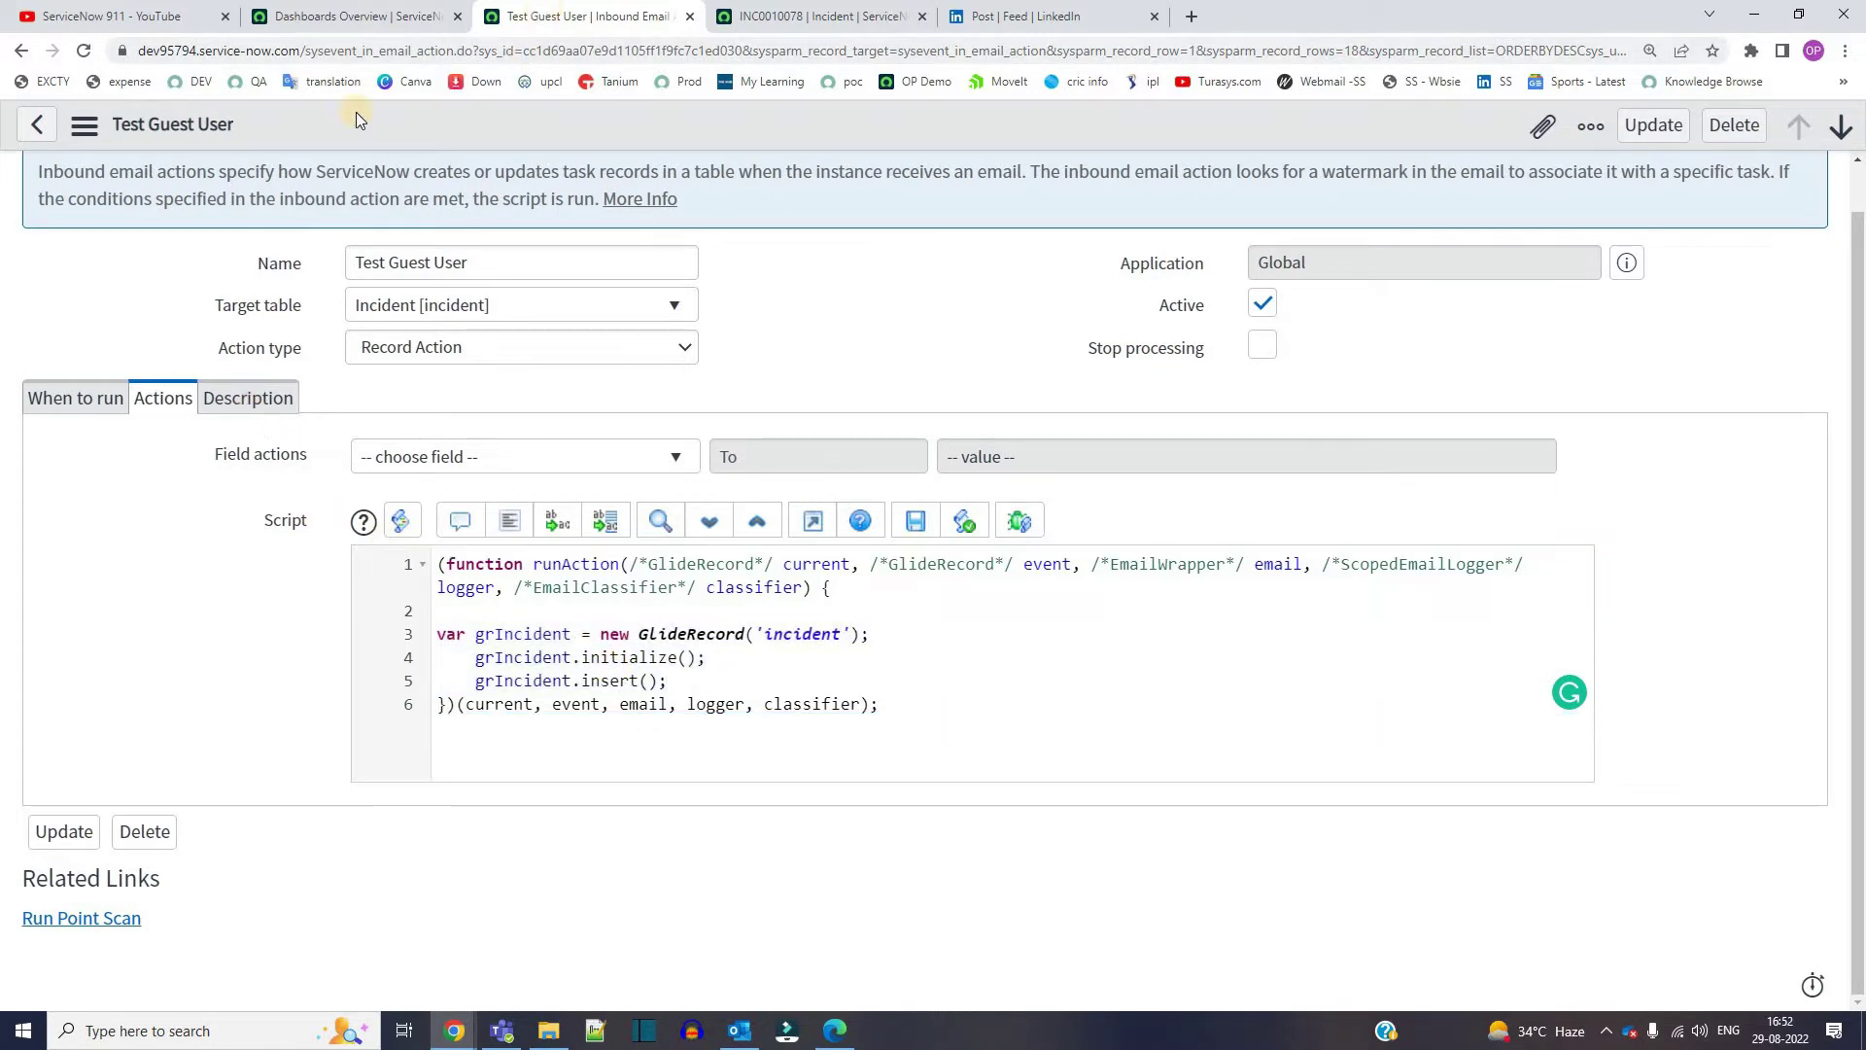
key(ctrl+w)
click(382, 201)
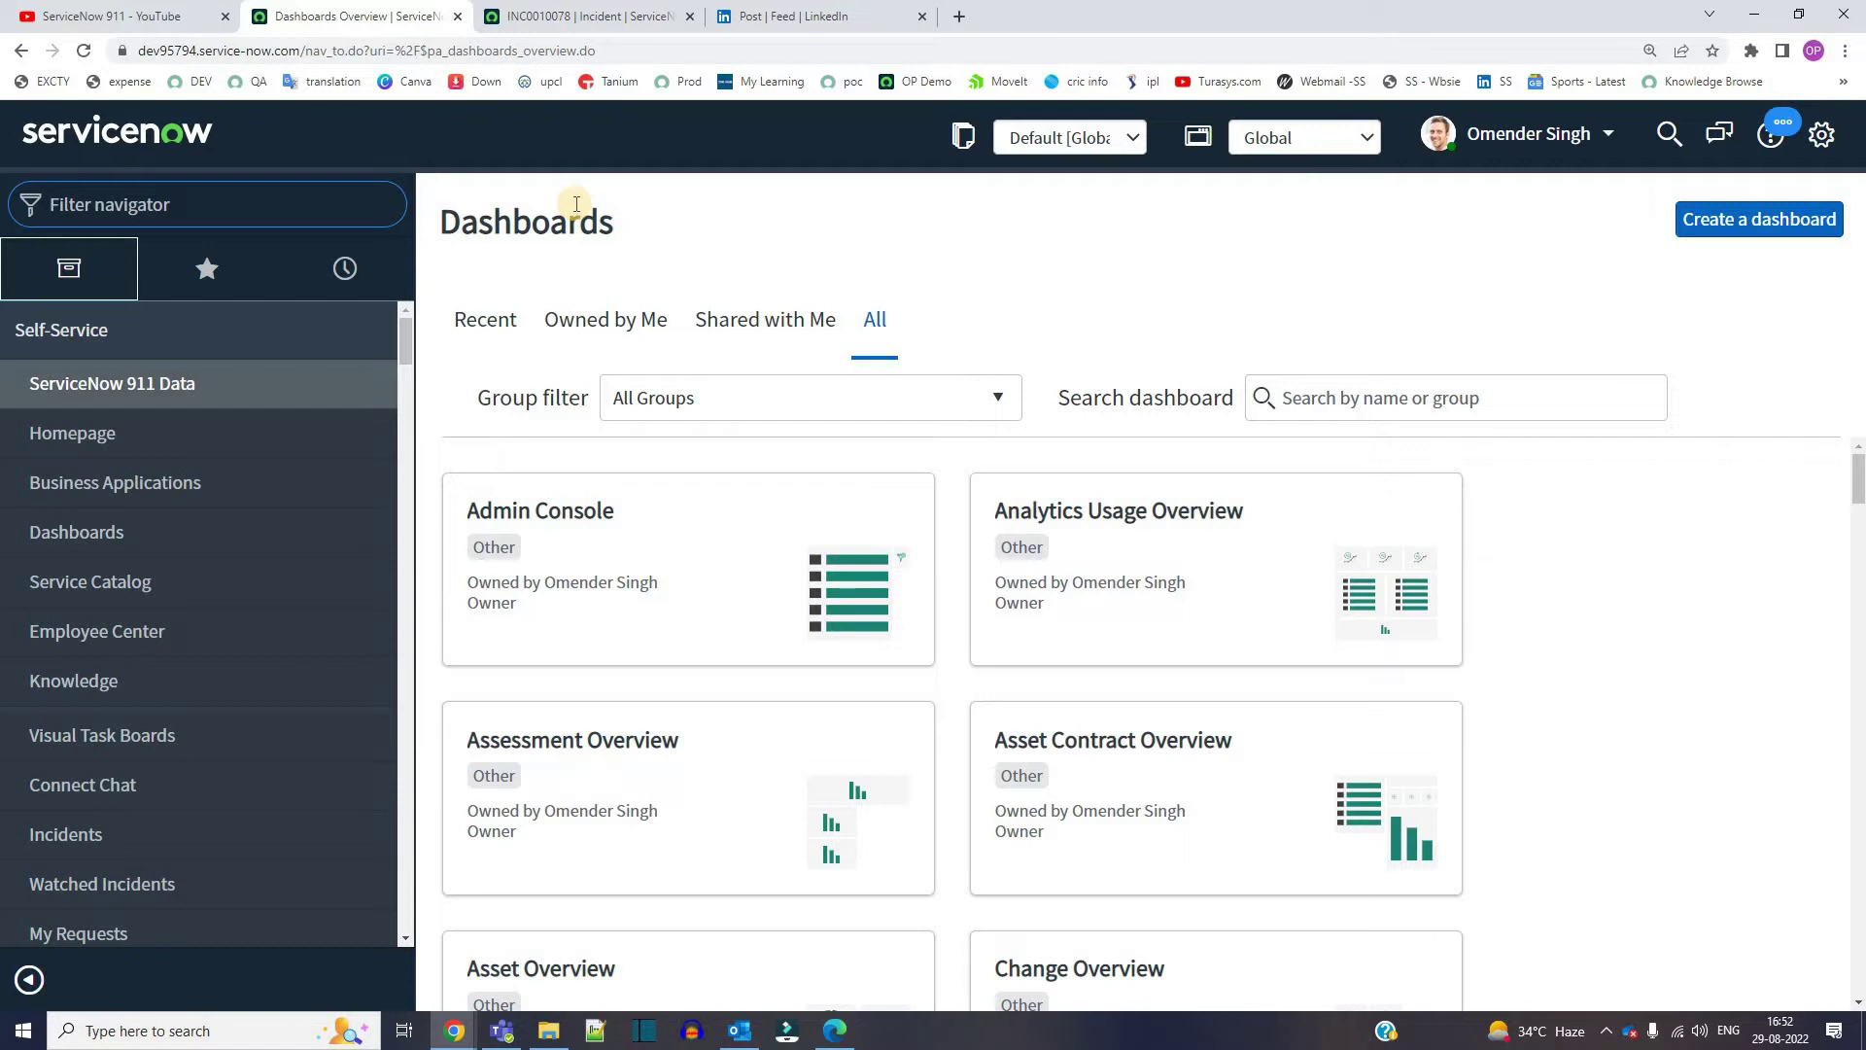
Step: Open Inbound > Received via 'mailbox' and copy the first email's recipient address
text(mailbox)
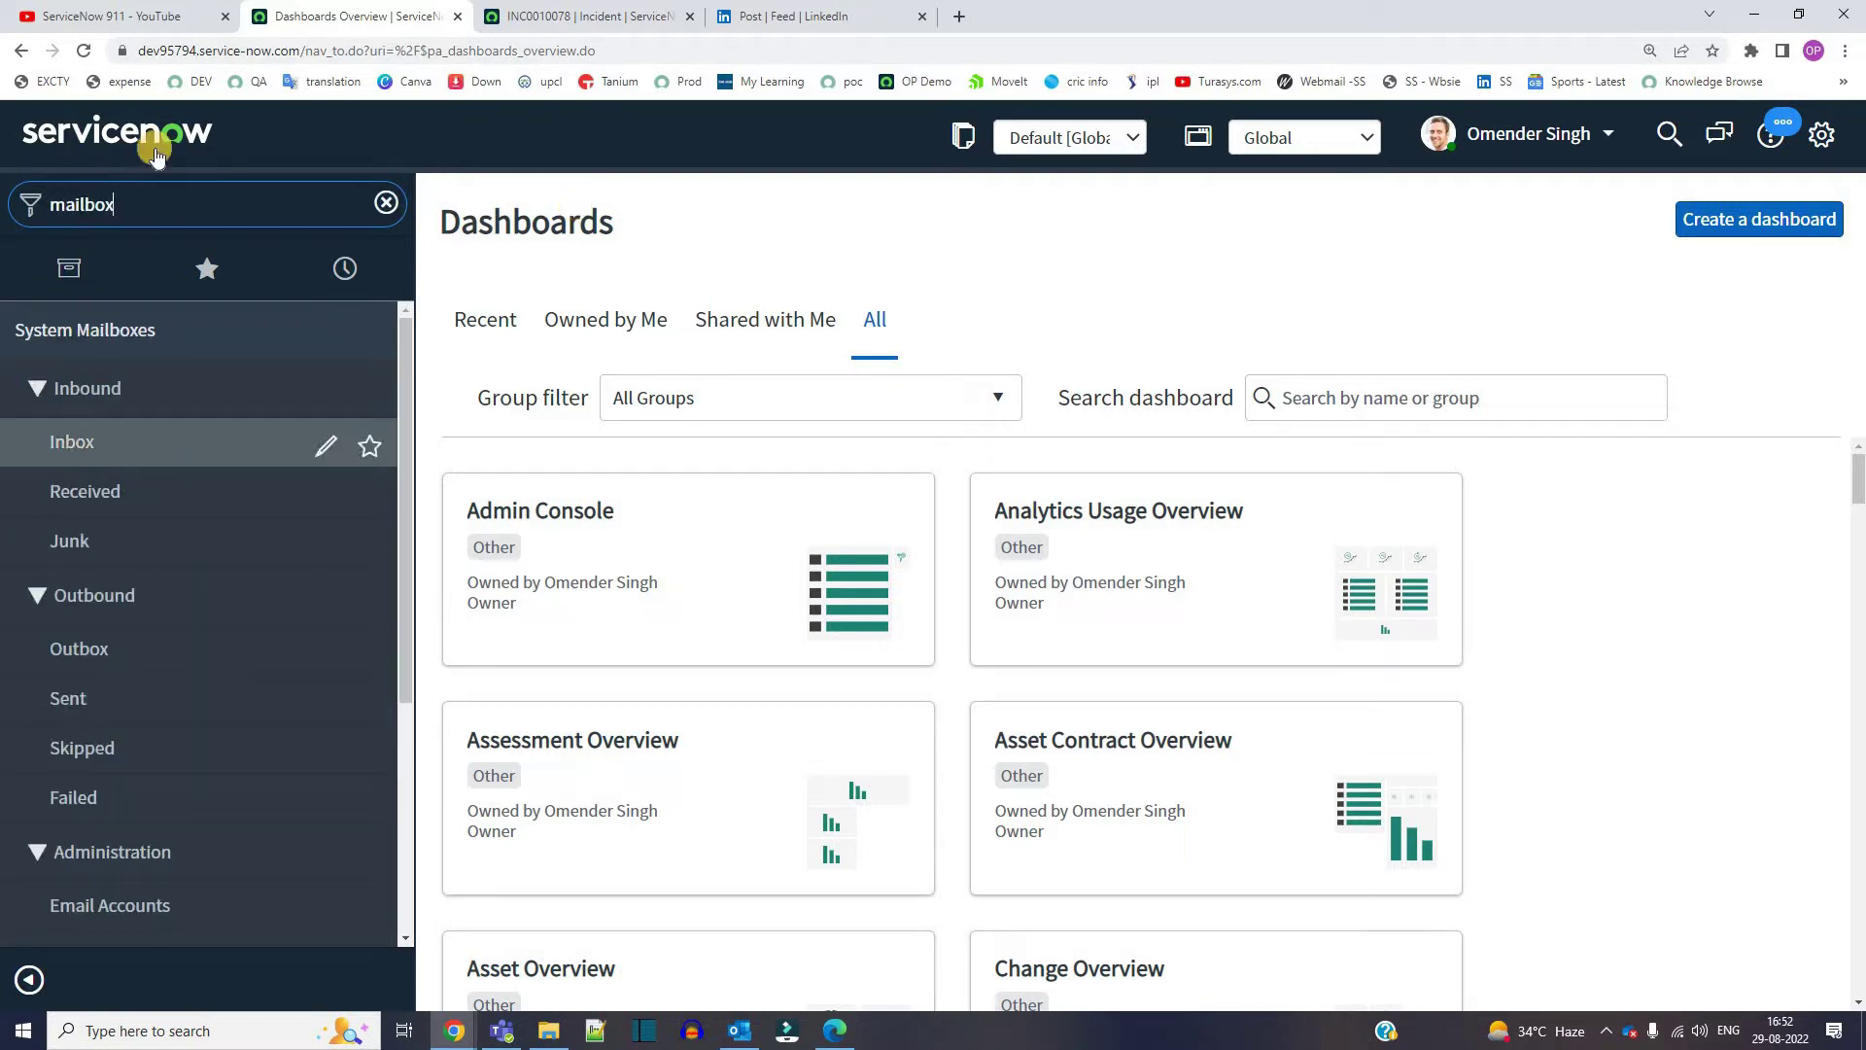
click(81, 495)
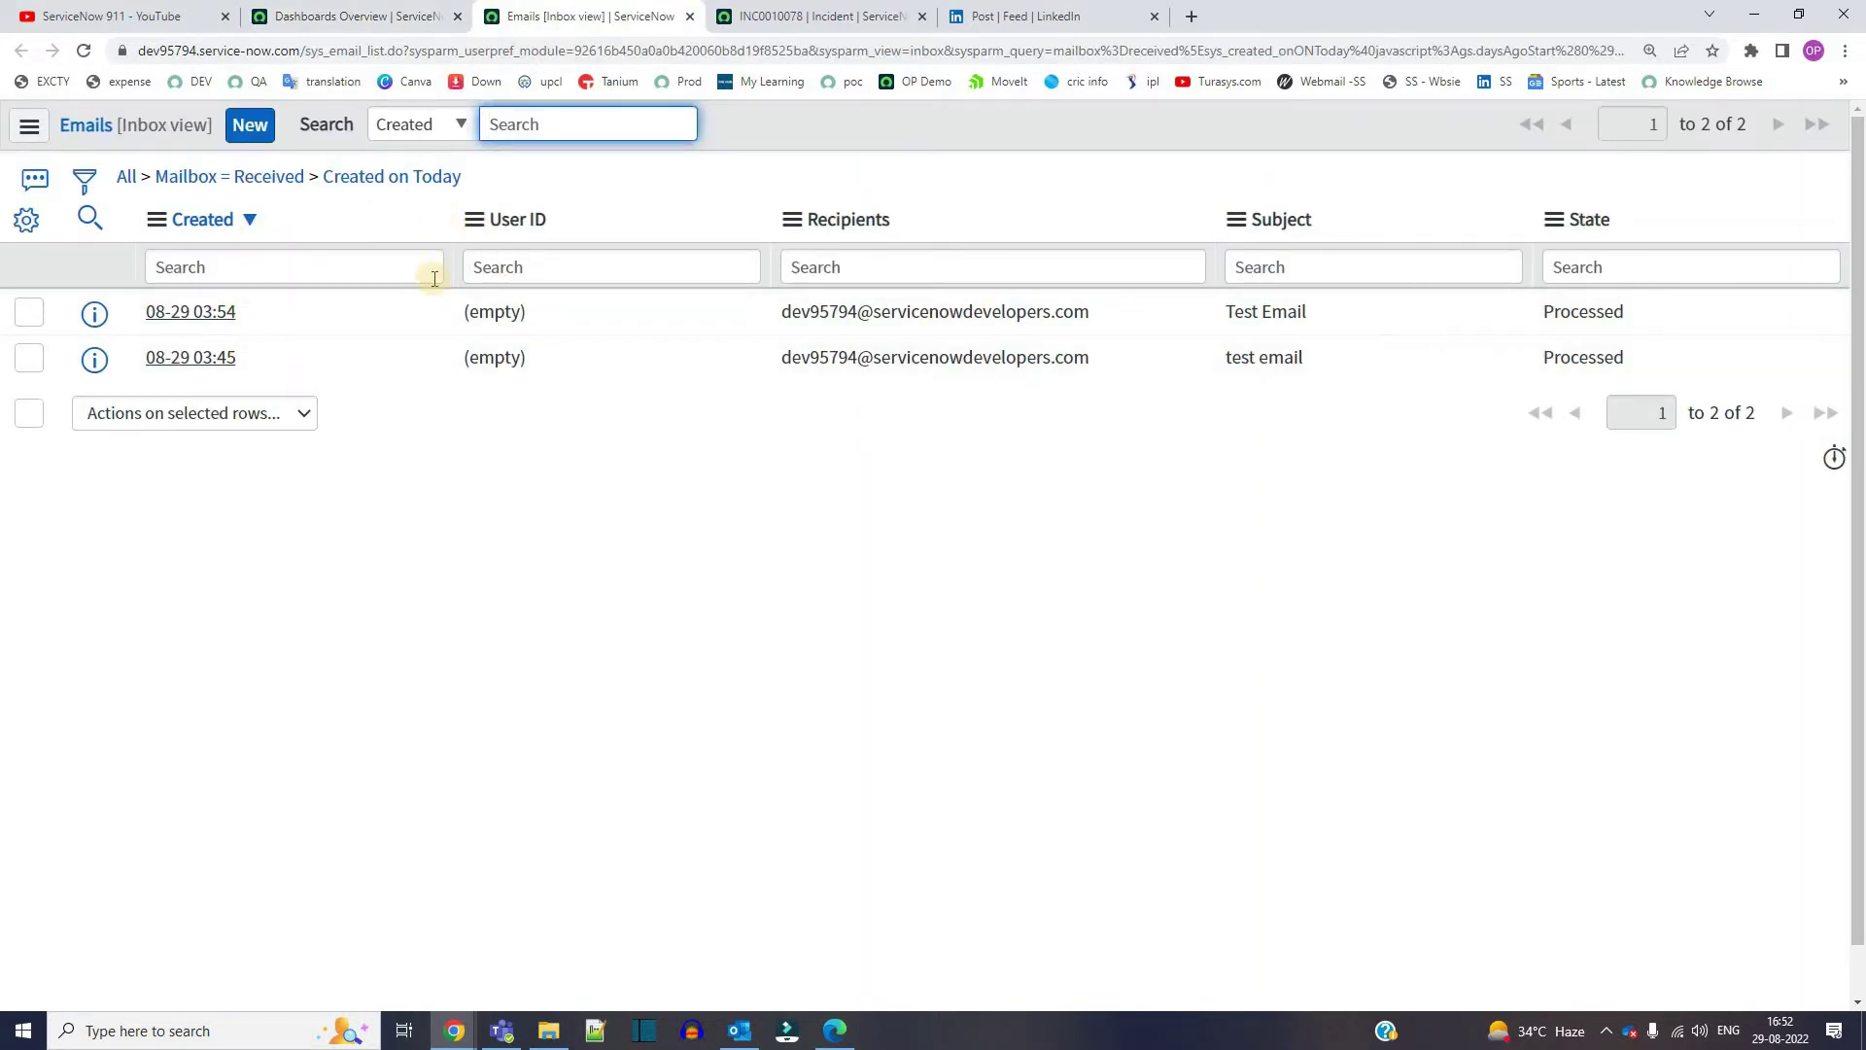
drag(1091, 311, 836, 315)
double_click(1077, 313)
drag(1077, 313, 787, 316)
key(ctrl+c)
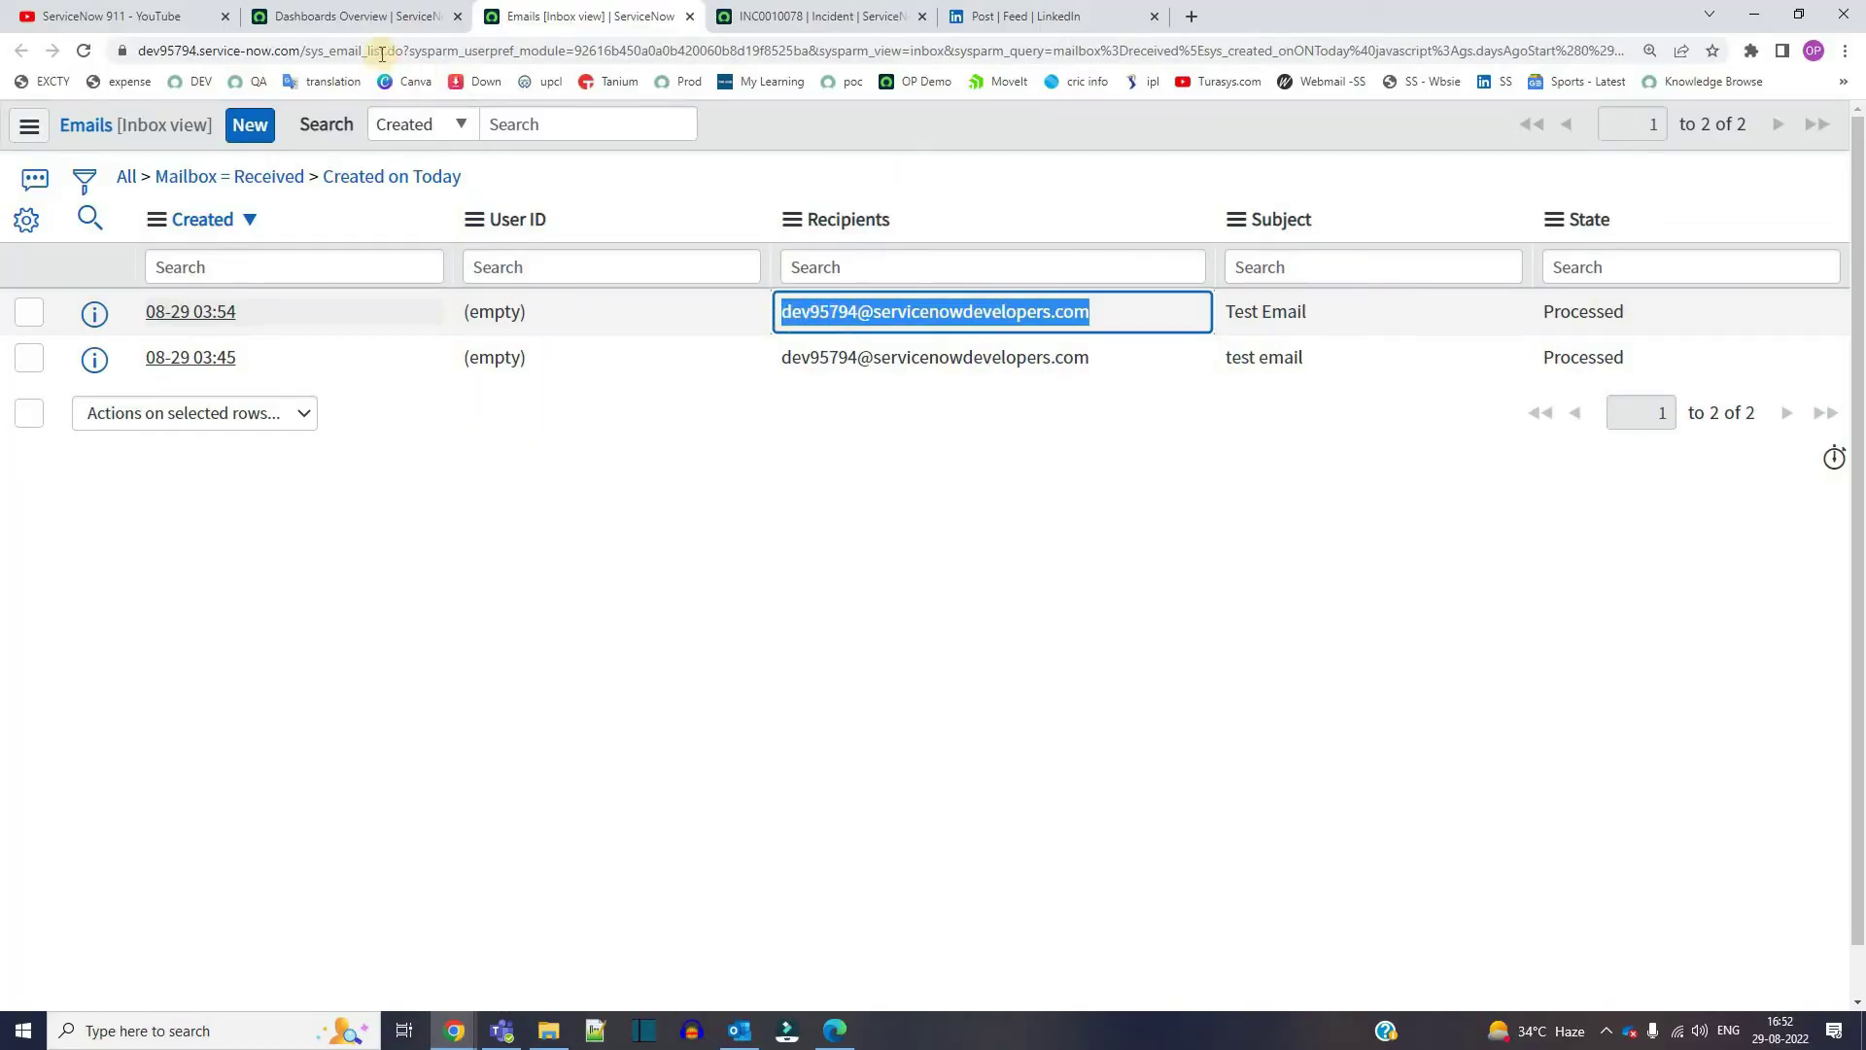
double_click(167, 53)
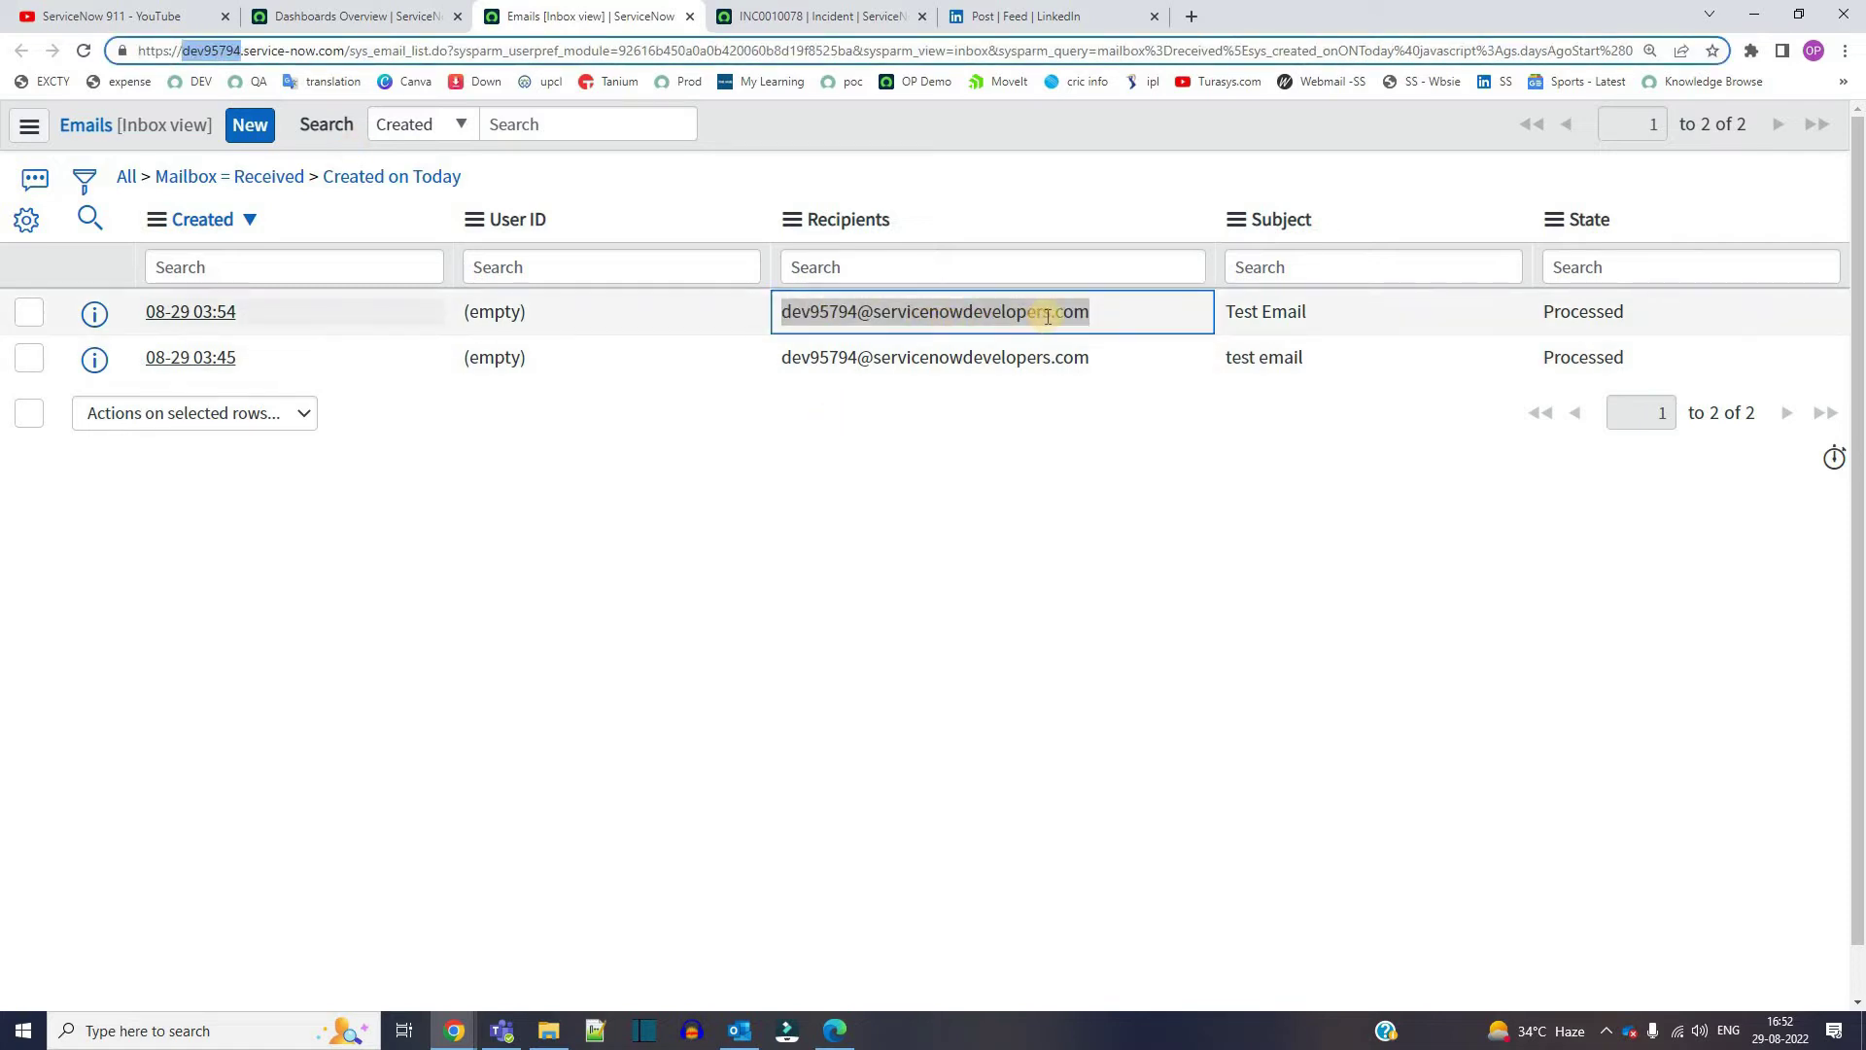
click(1192, 17)
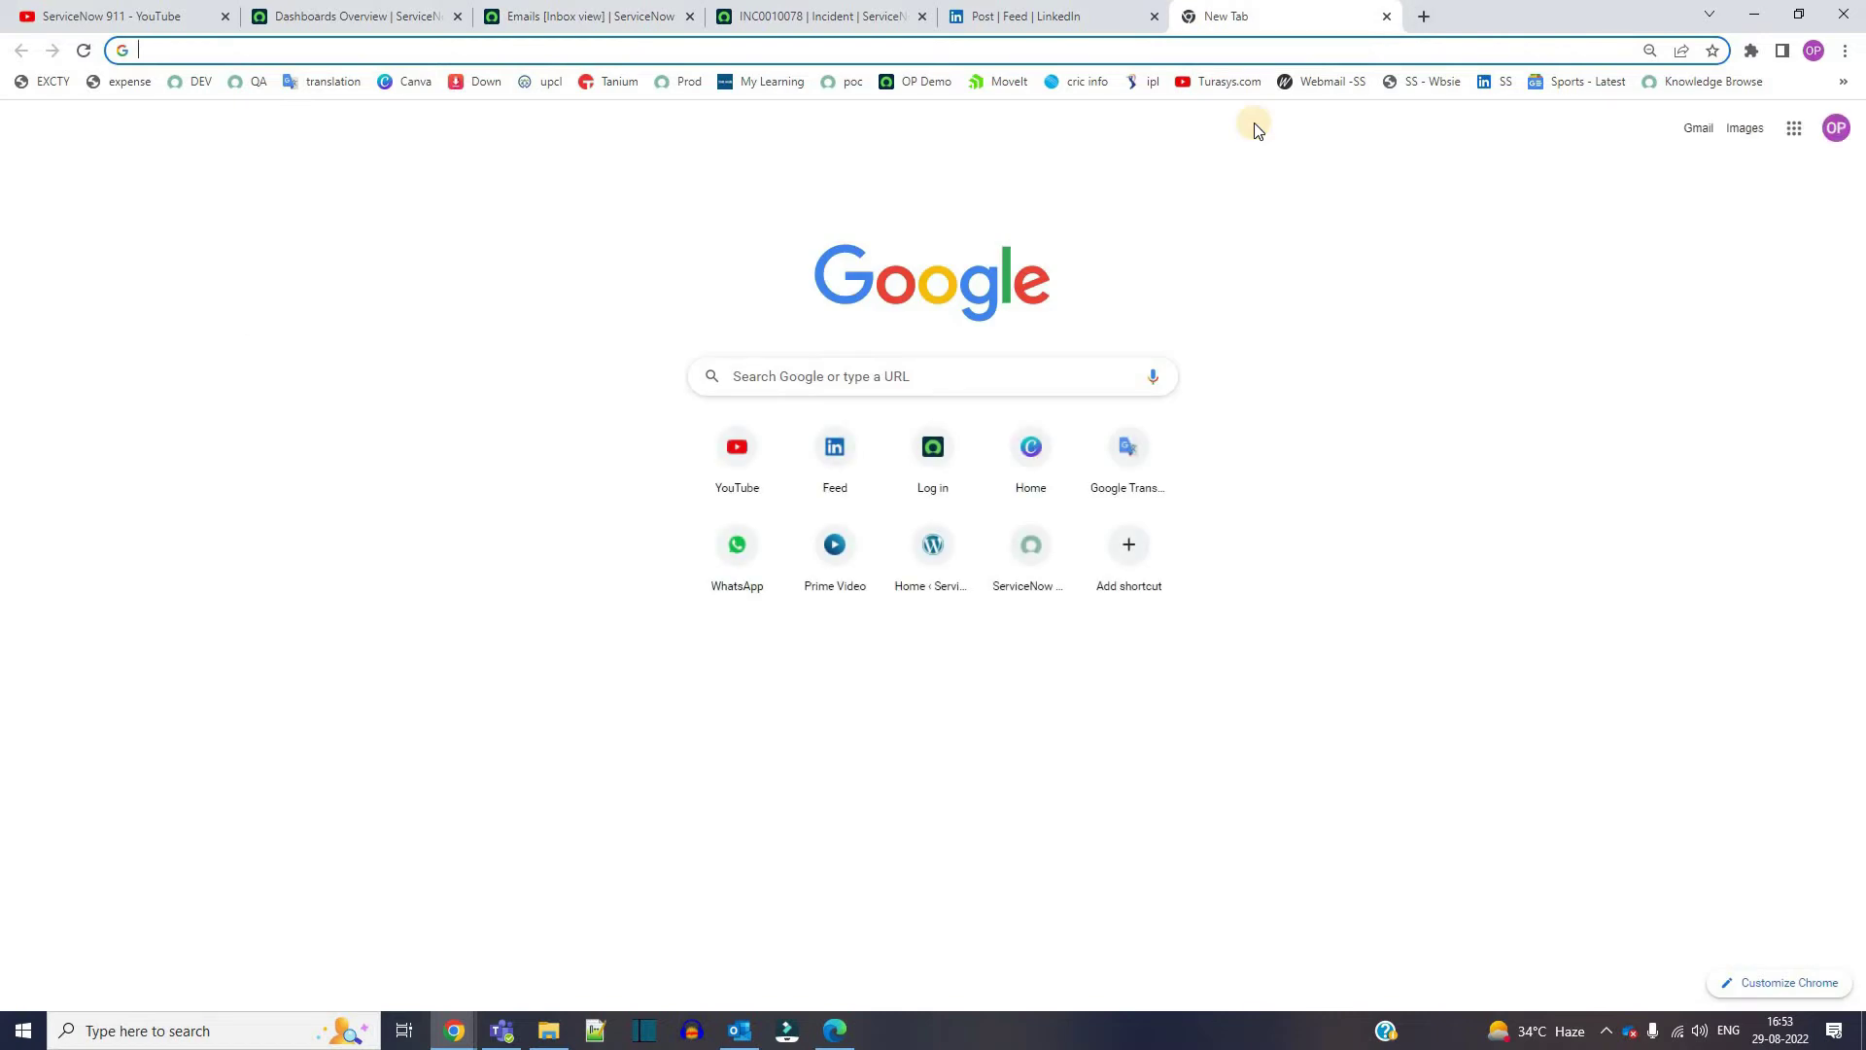
Step: Start a new Gmail message addressed to the pasted ServiceNow instance address
click(1698, 127)
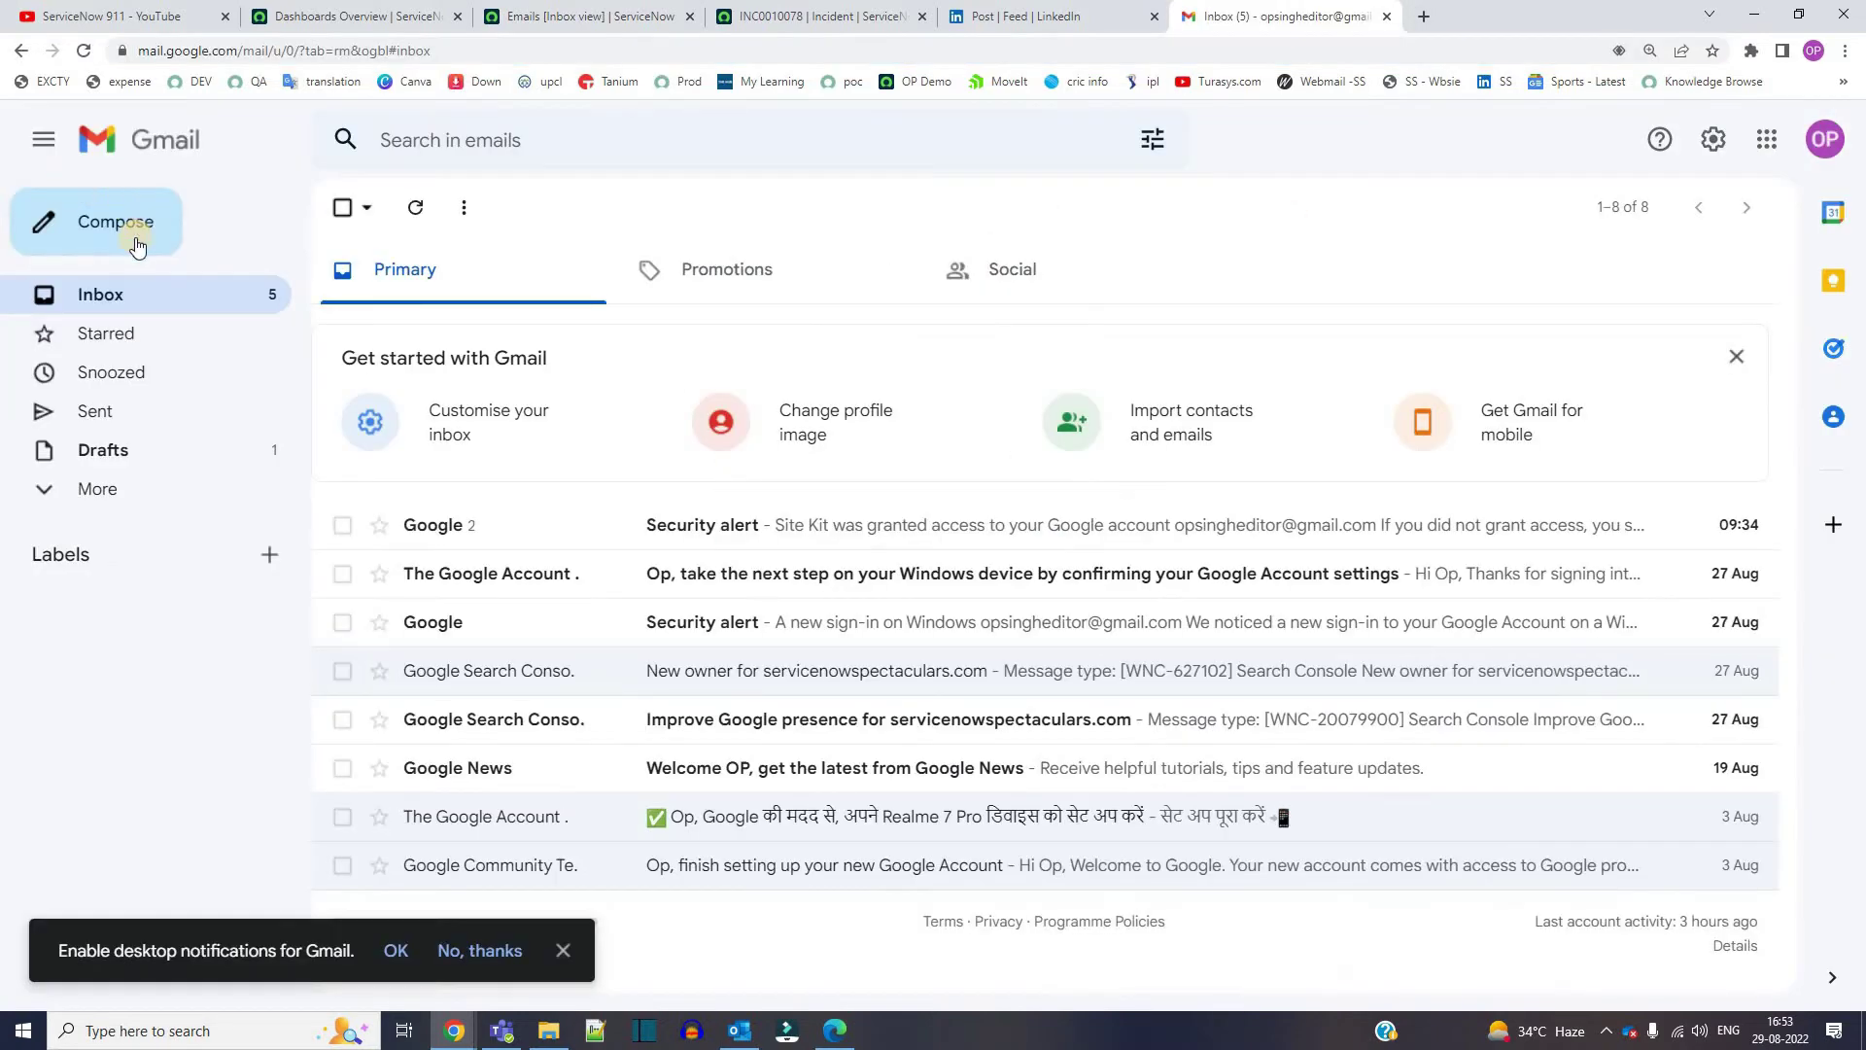
click(109, 224)
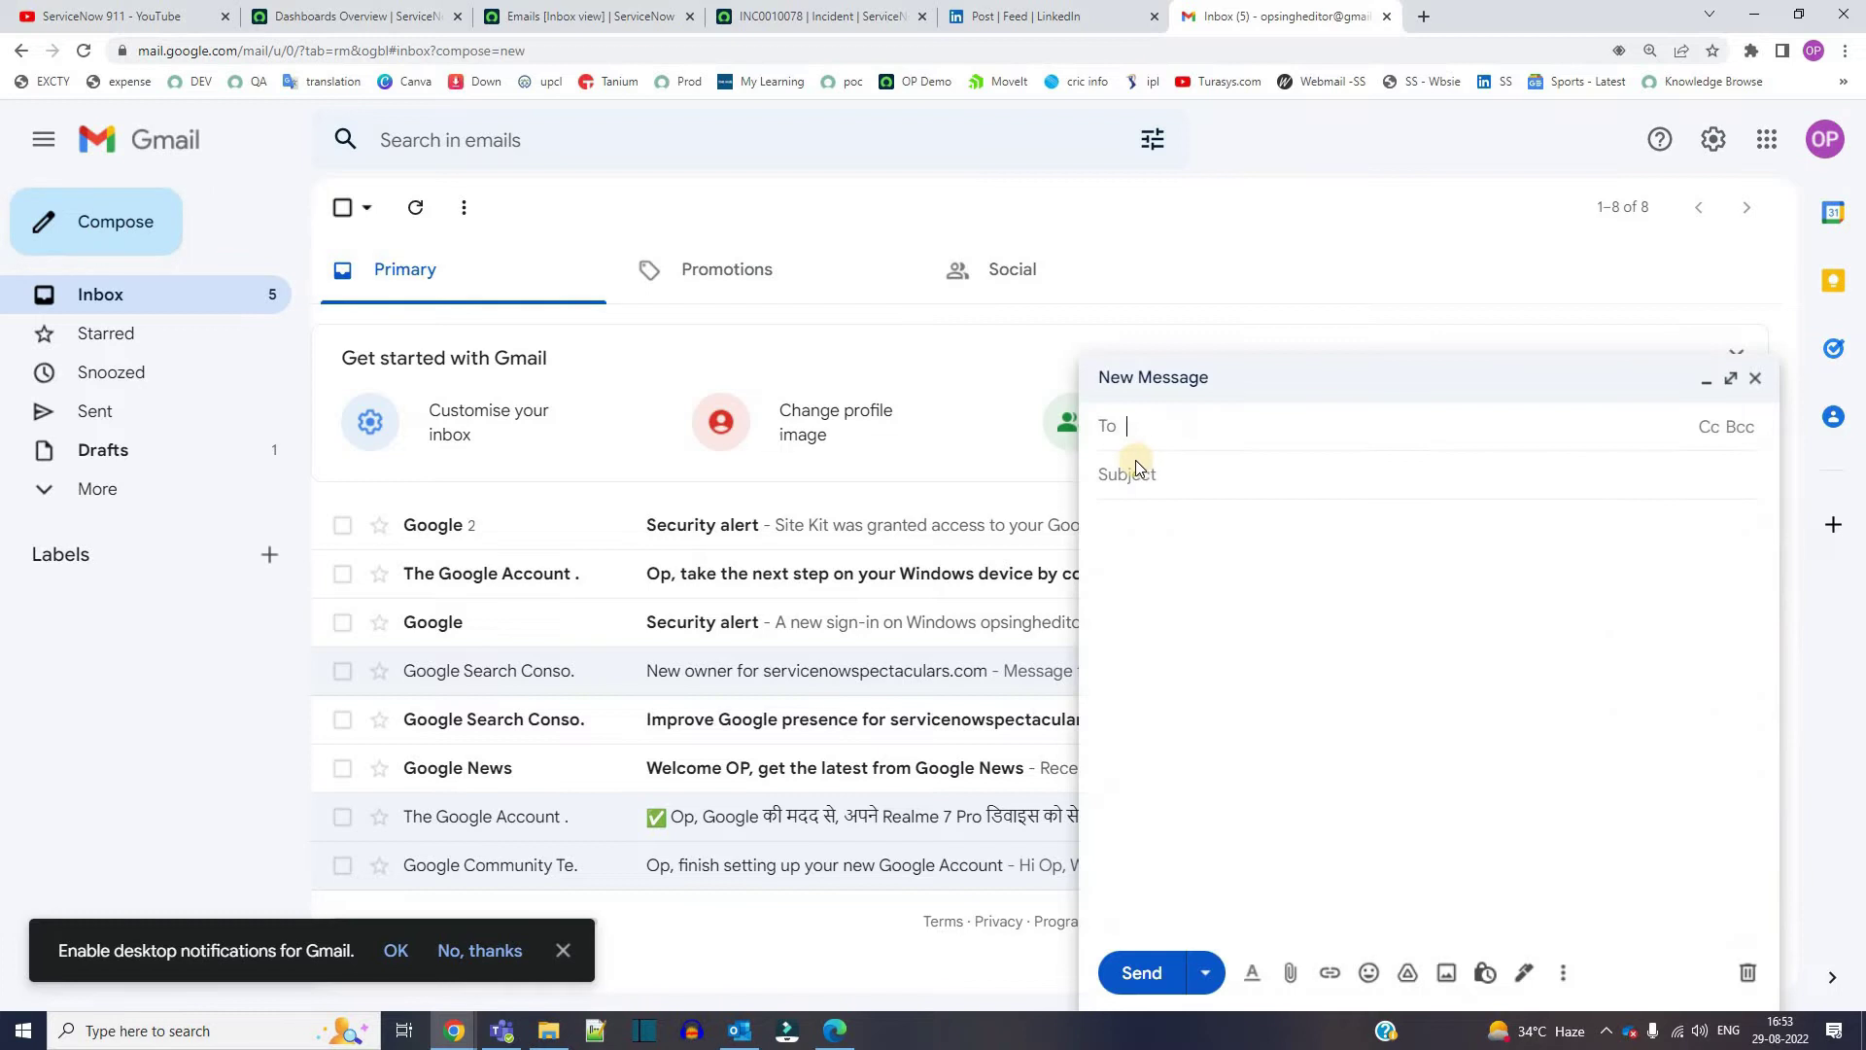
key(ctrl+v)
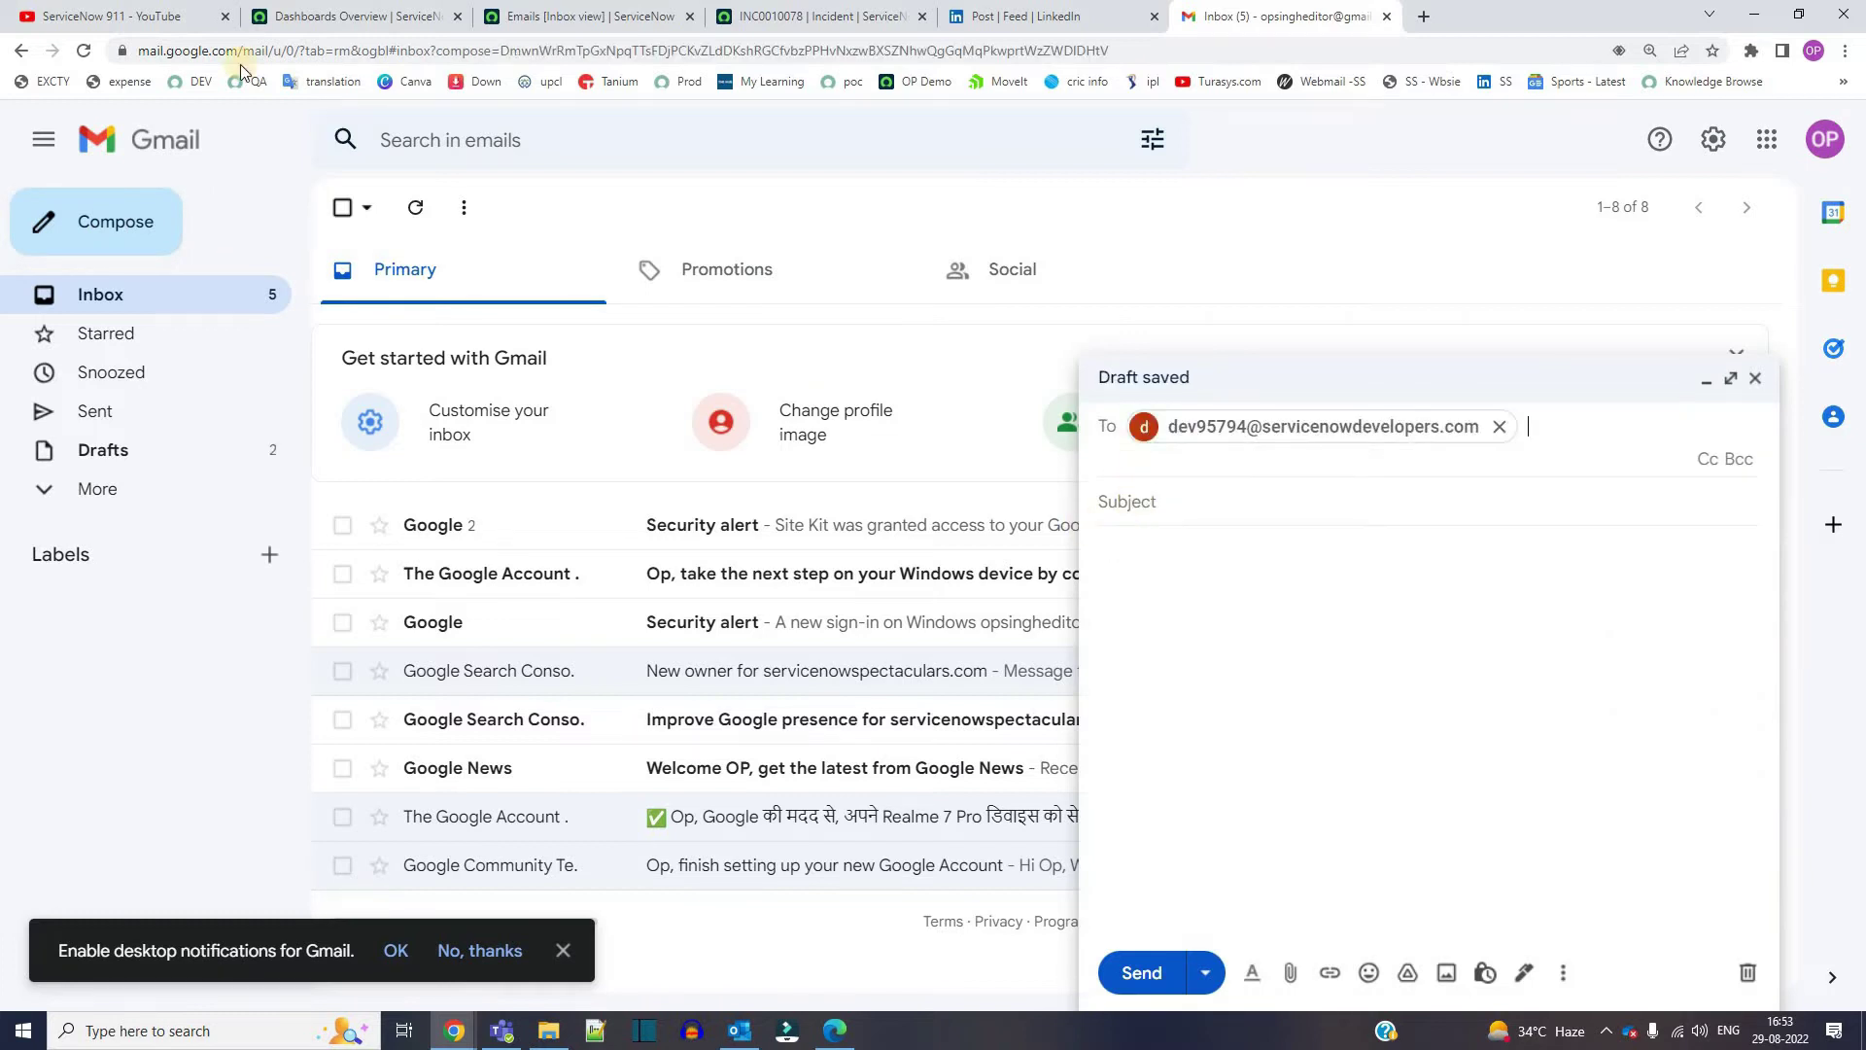
click(1239, 500)
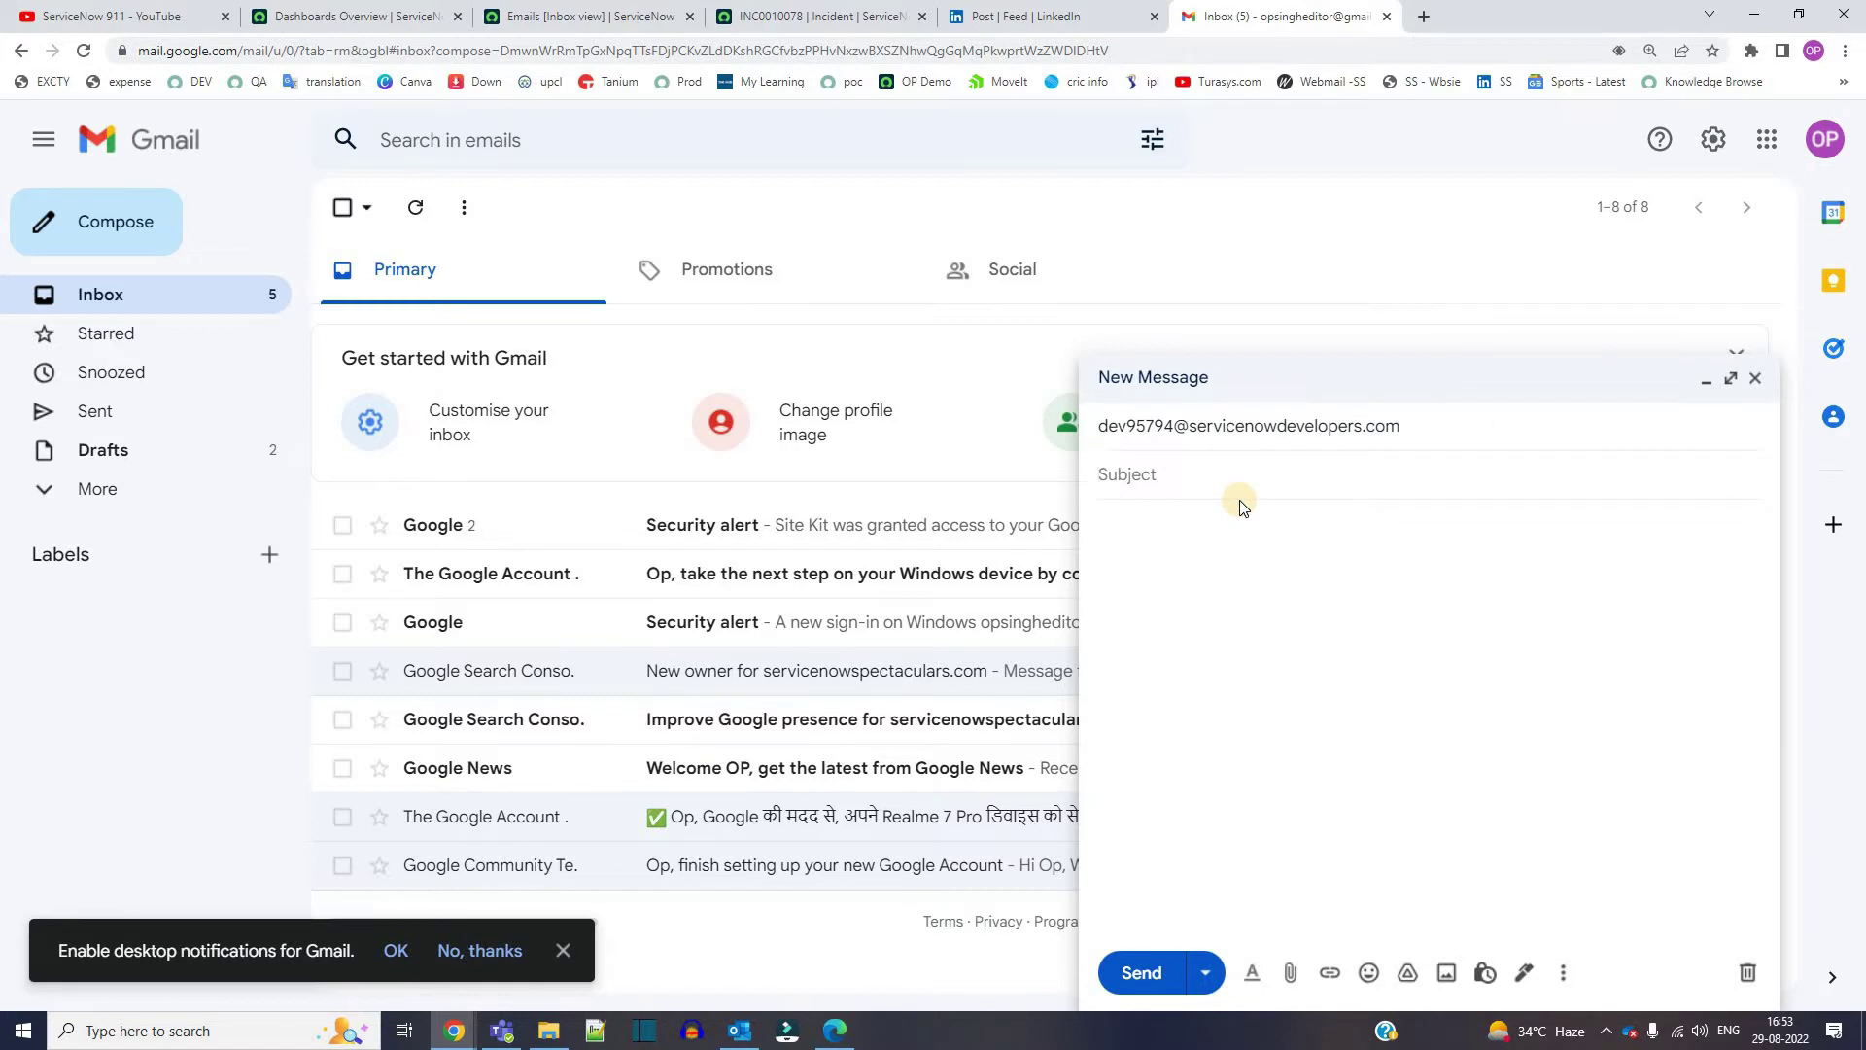
Step: Send it with subject and body 'Testing Guest User Processing', then view Sent Mail
text(Testing Guest User Processing)
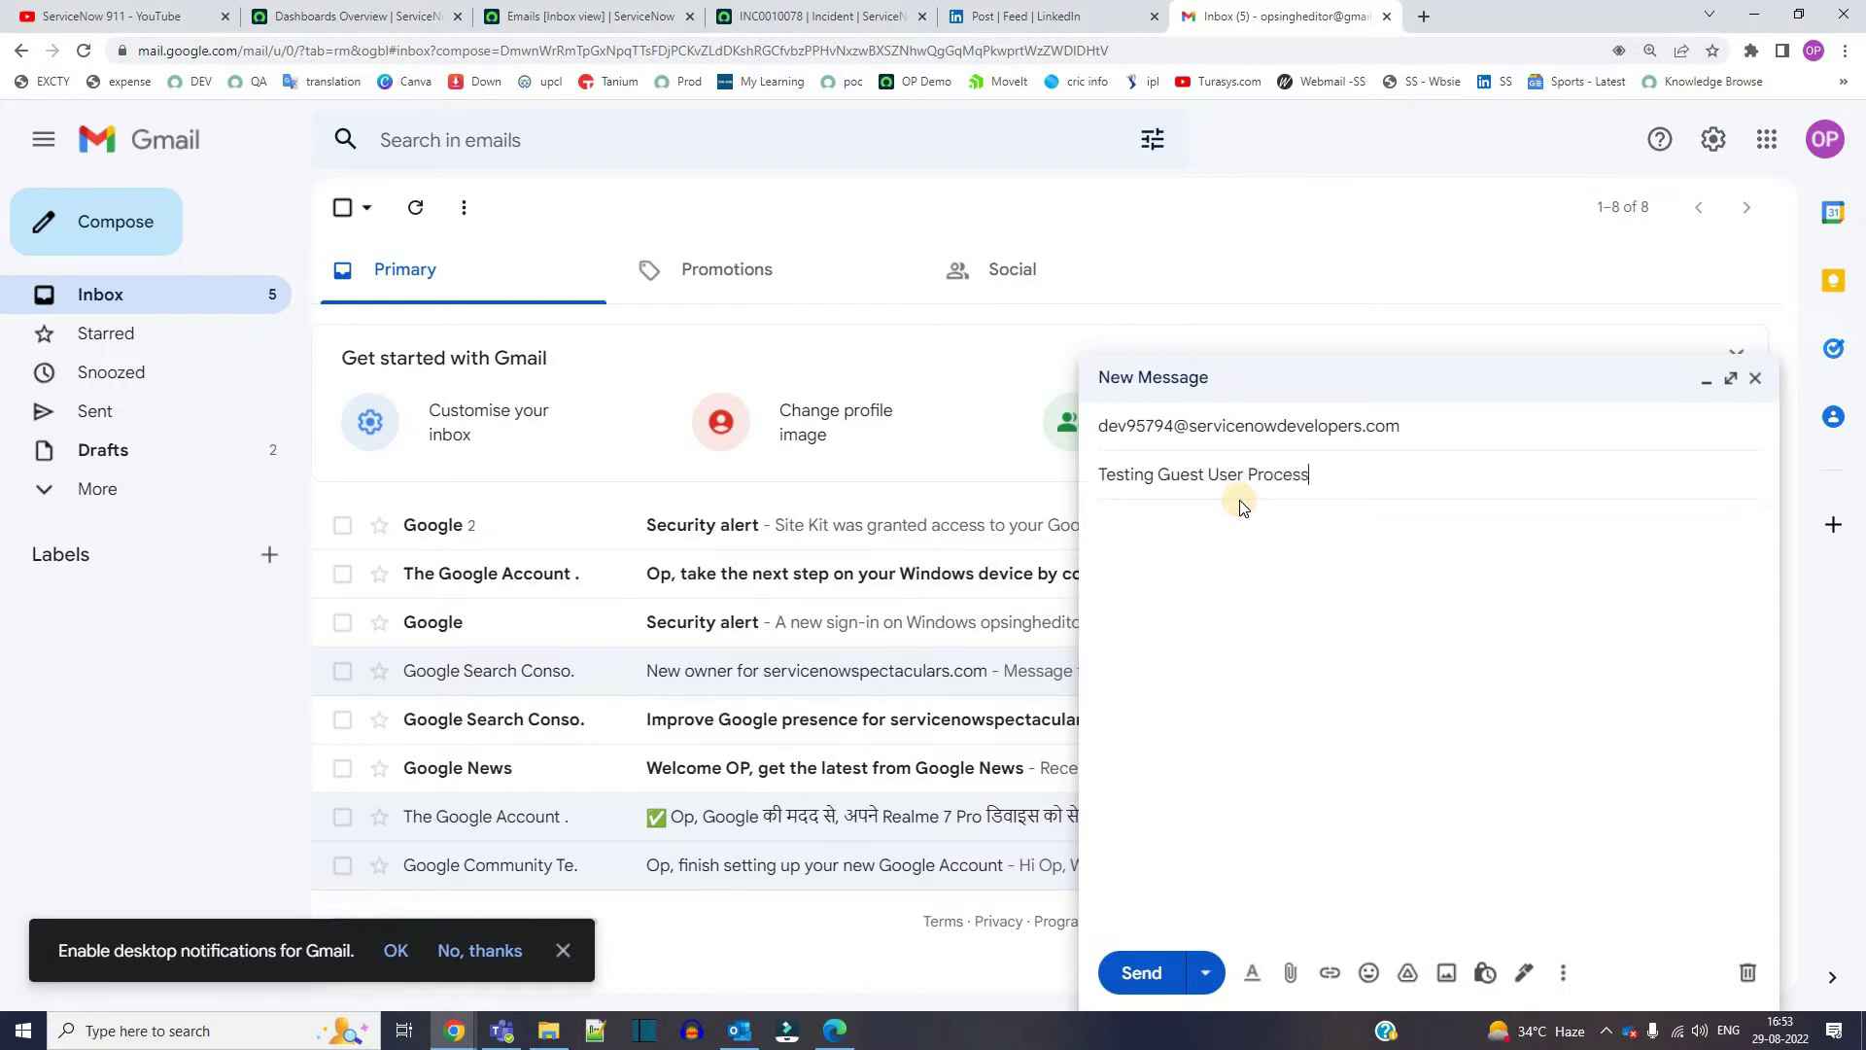
double_click(1176, 476)
triple_click(1176, 477)
key(ctrl+c)
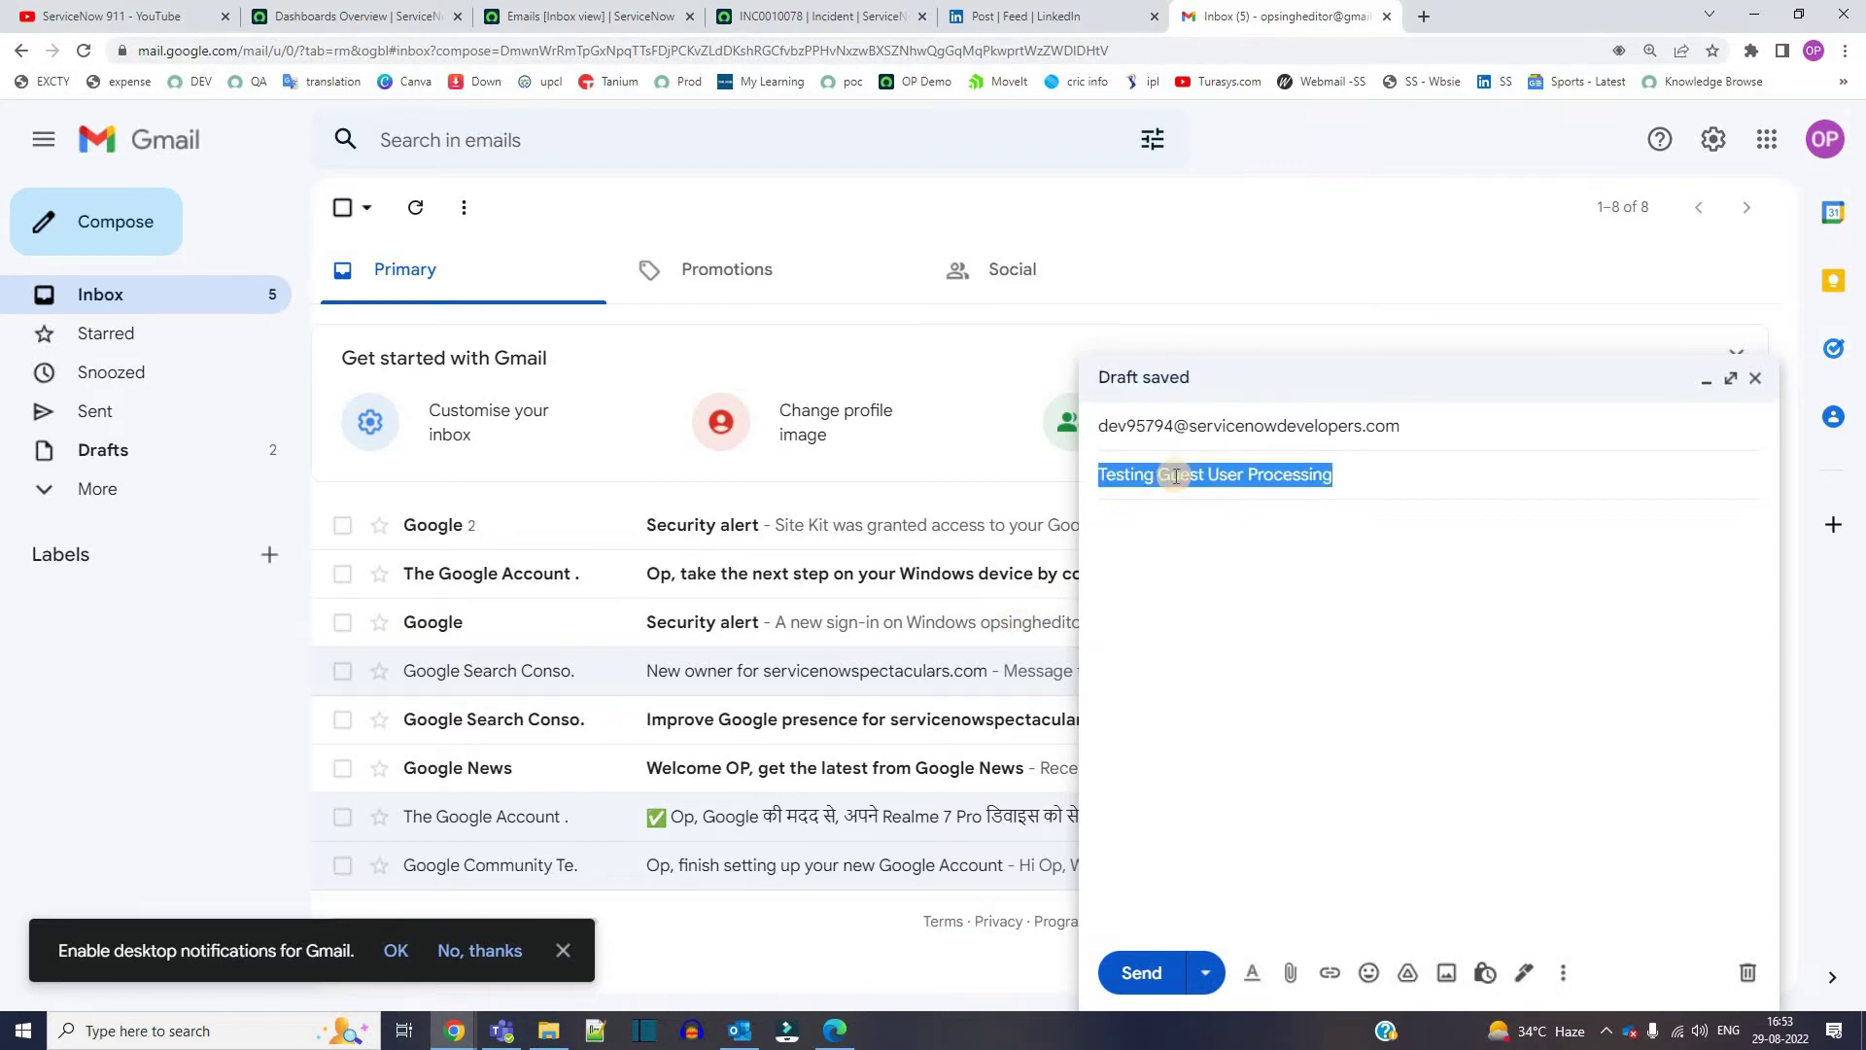
click(1160, 535)
key(ctrl+v)
click(1140, 975)
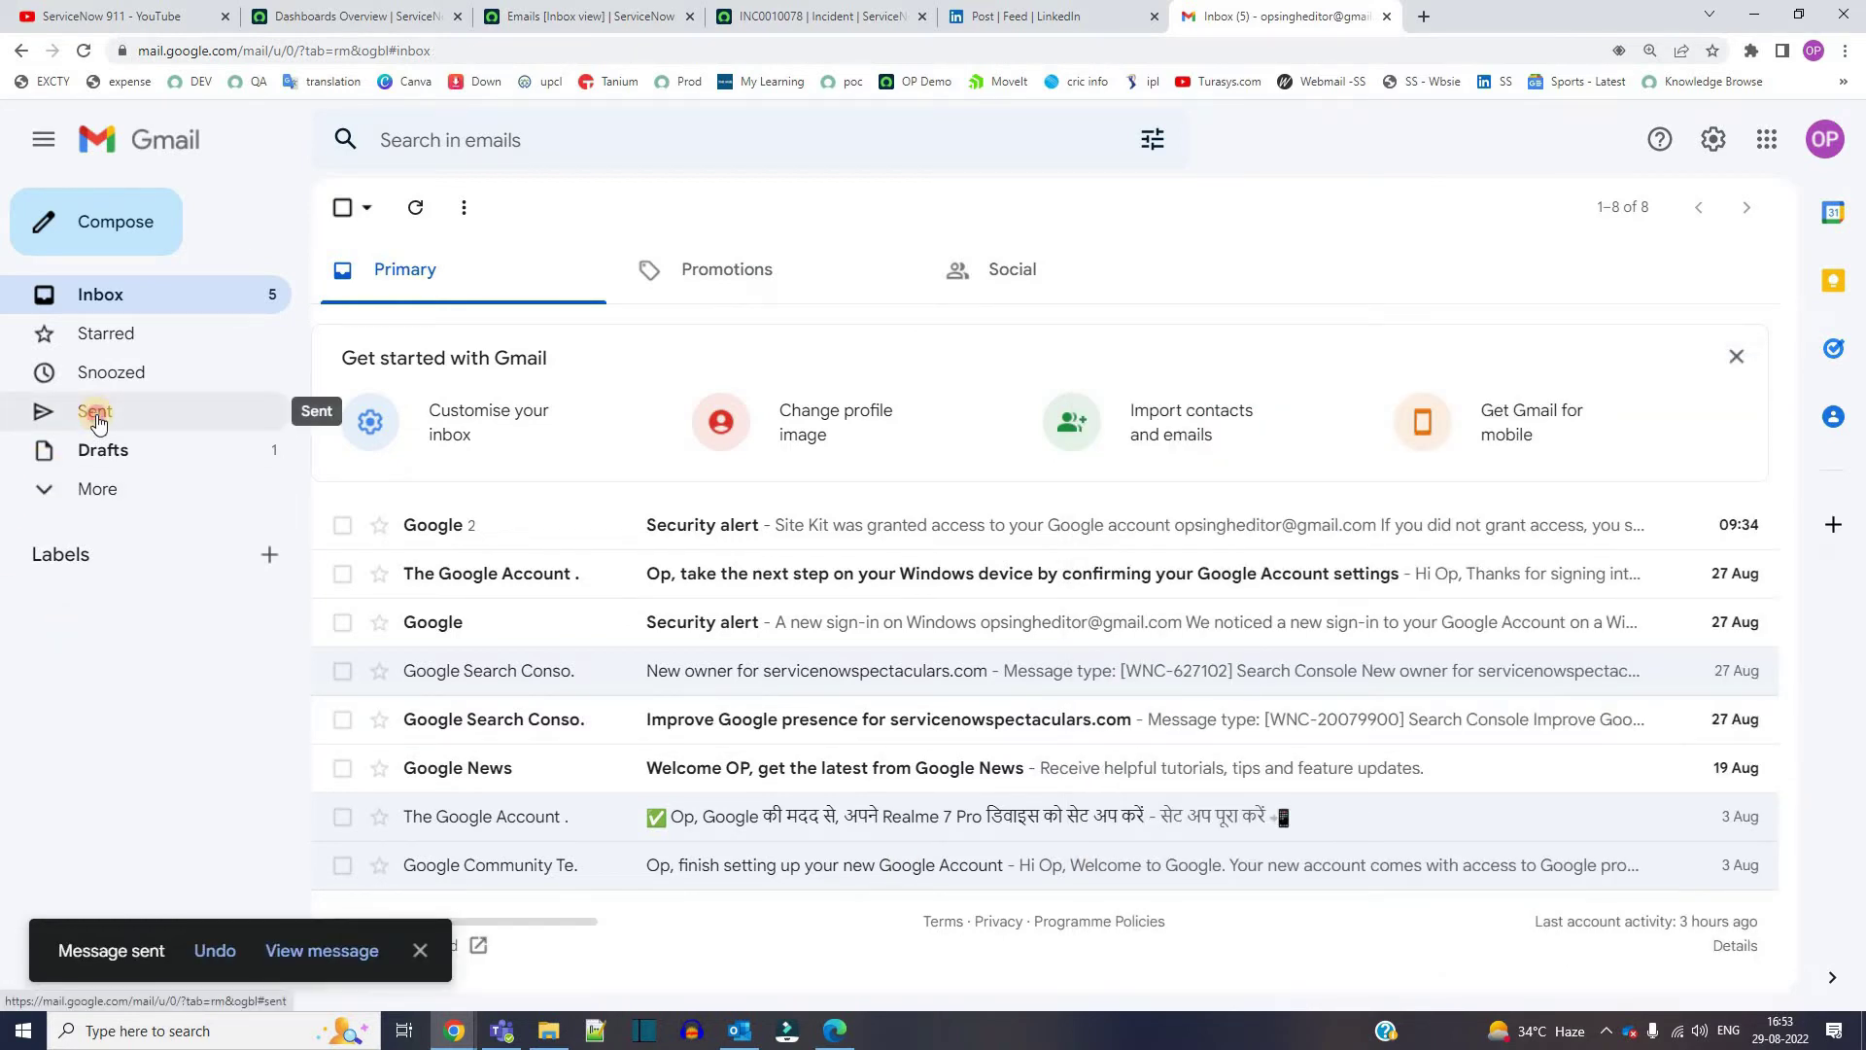
click(98, 414)
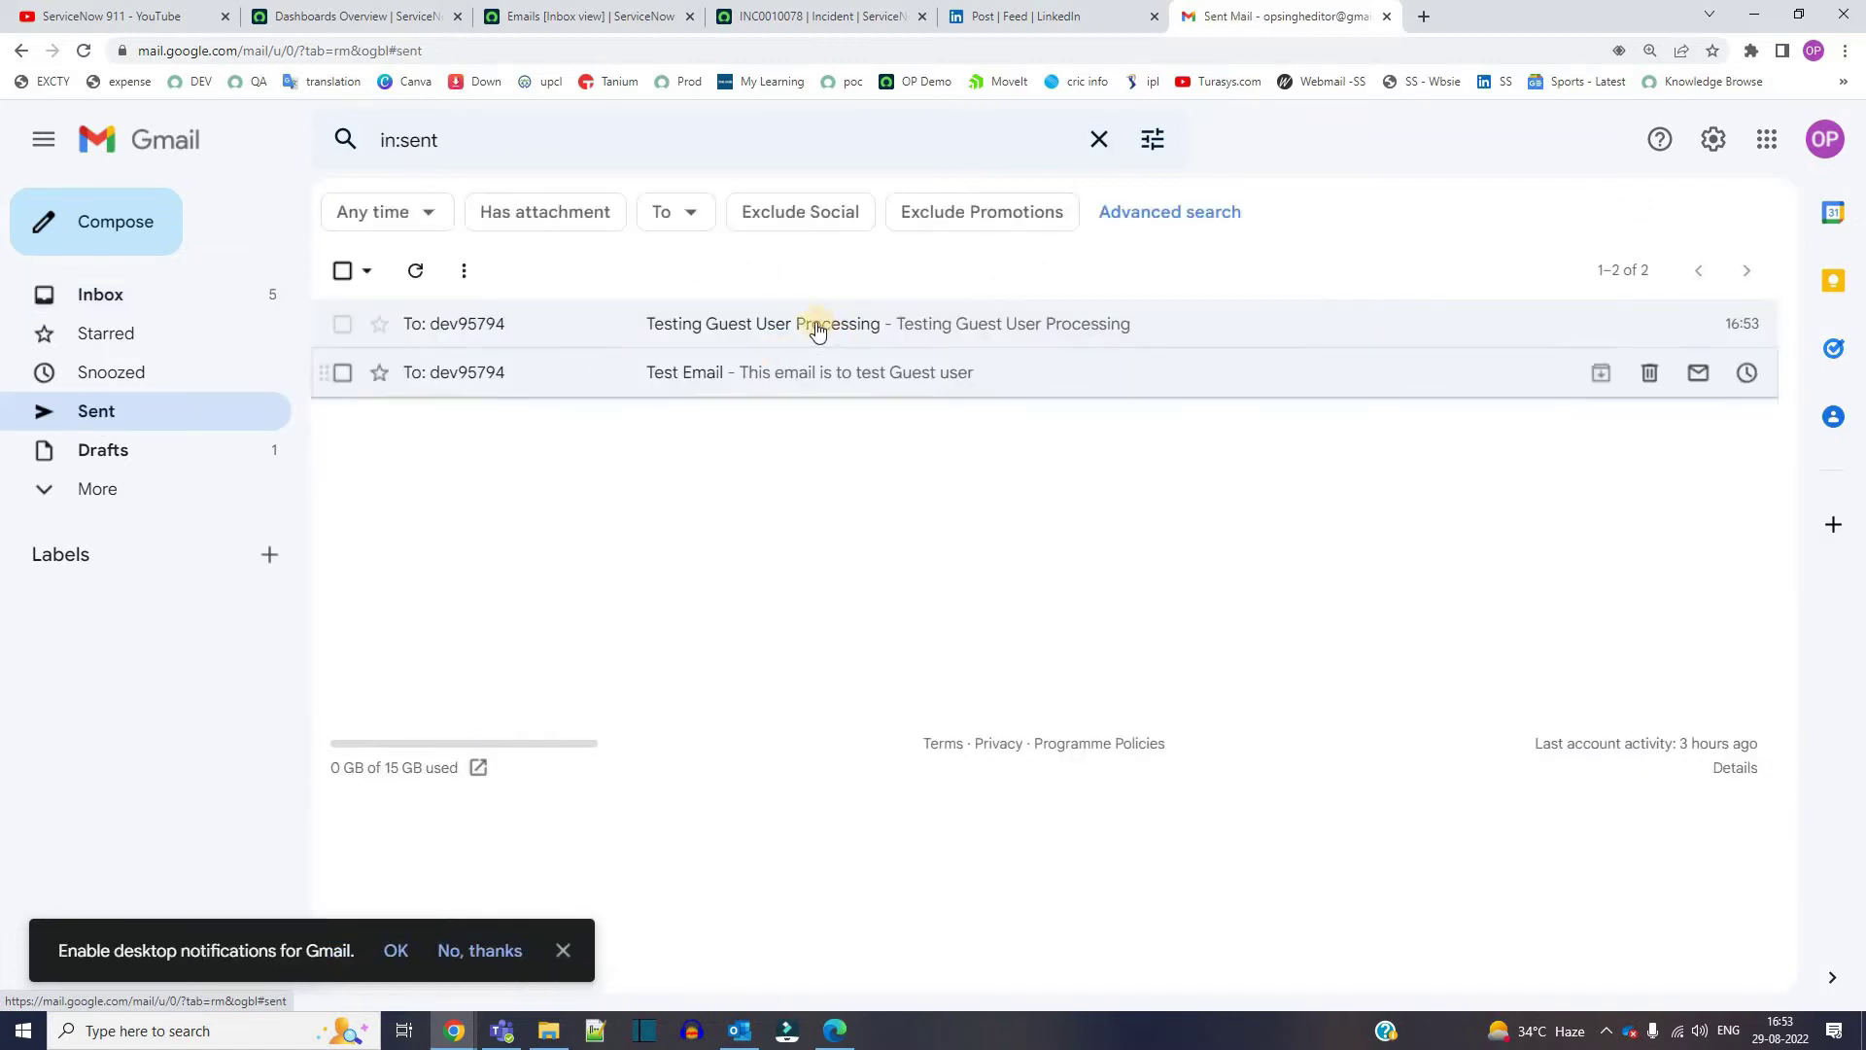
Step: Drop the Created on Today filter and check the 'Testing Guest User Processing' email shows Processed
middle_click(1339, 18)
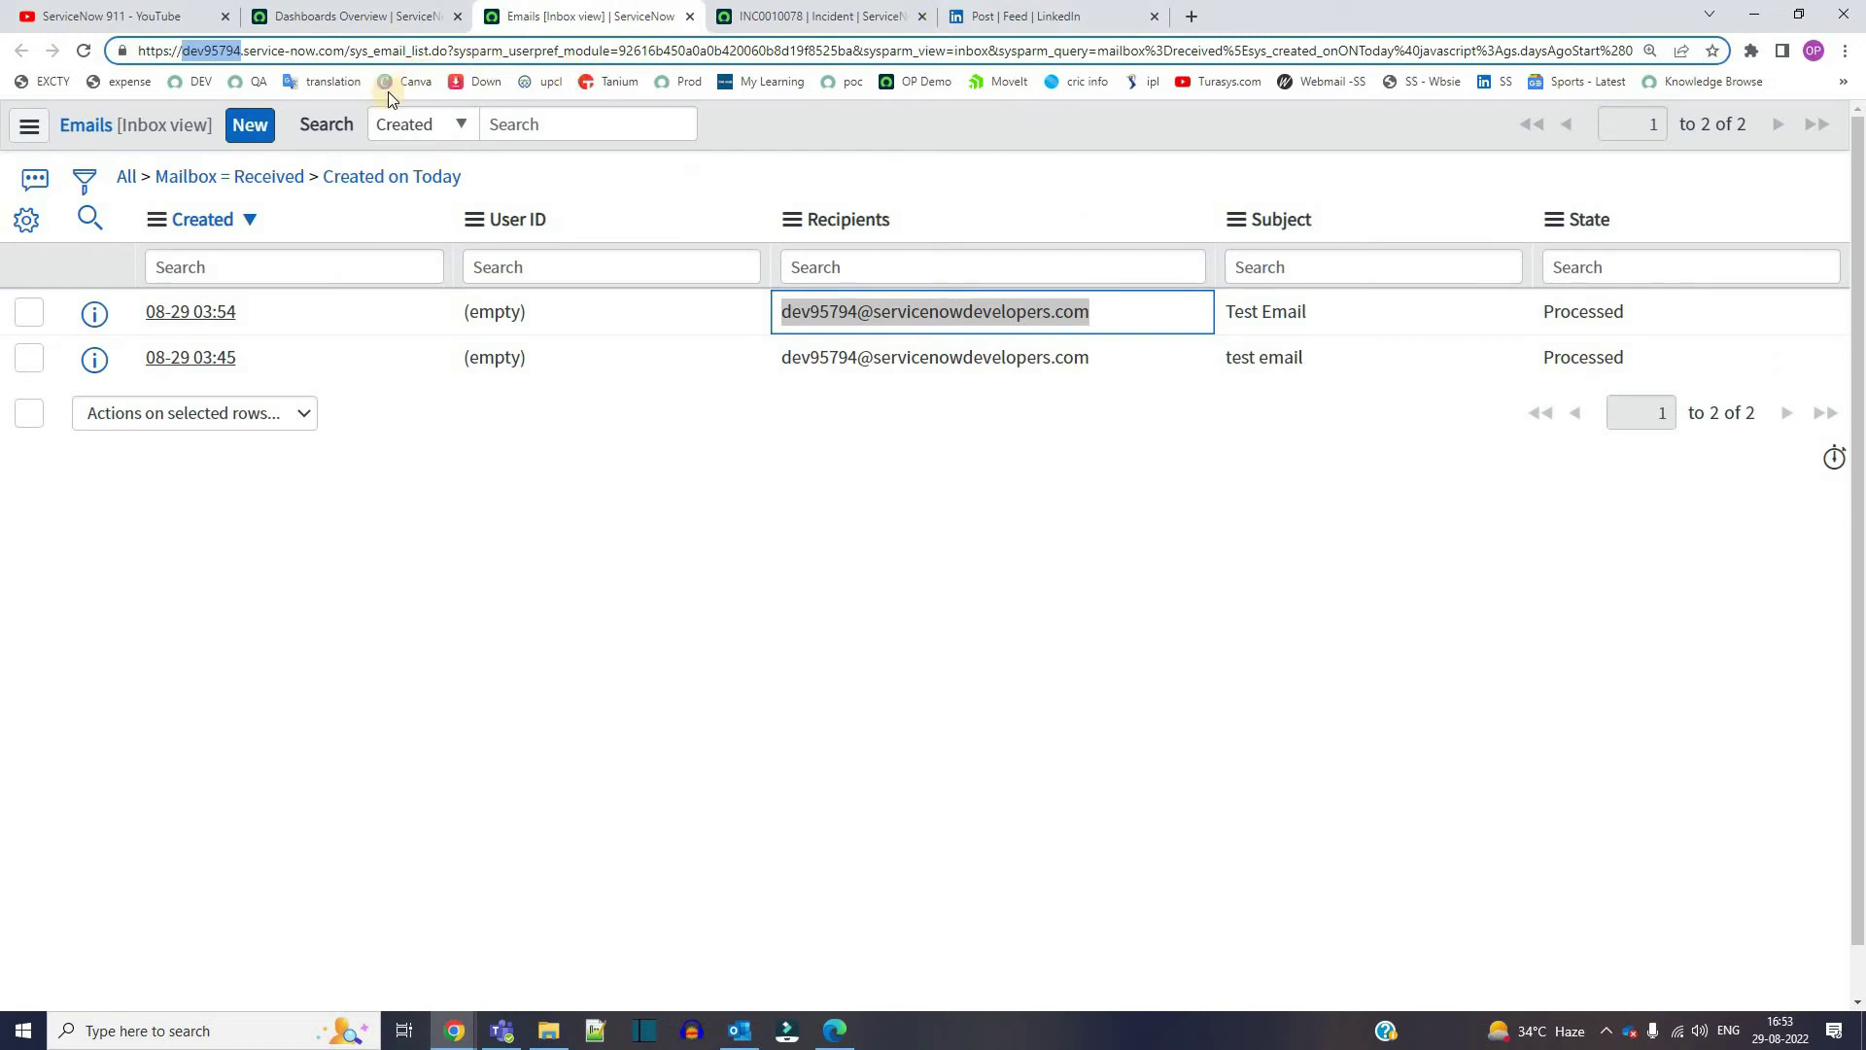
click(434, 179)
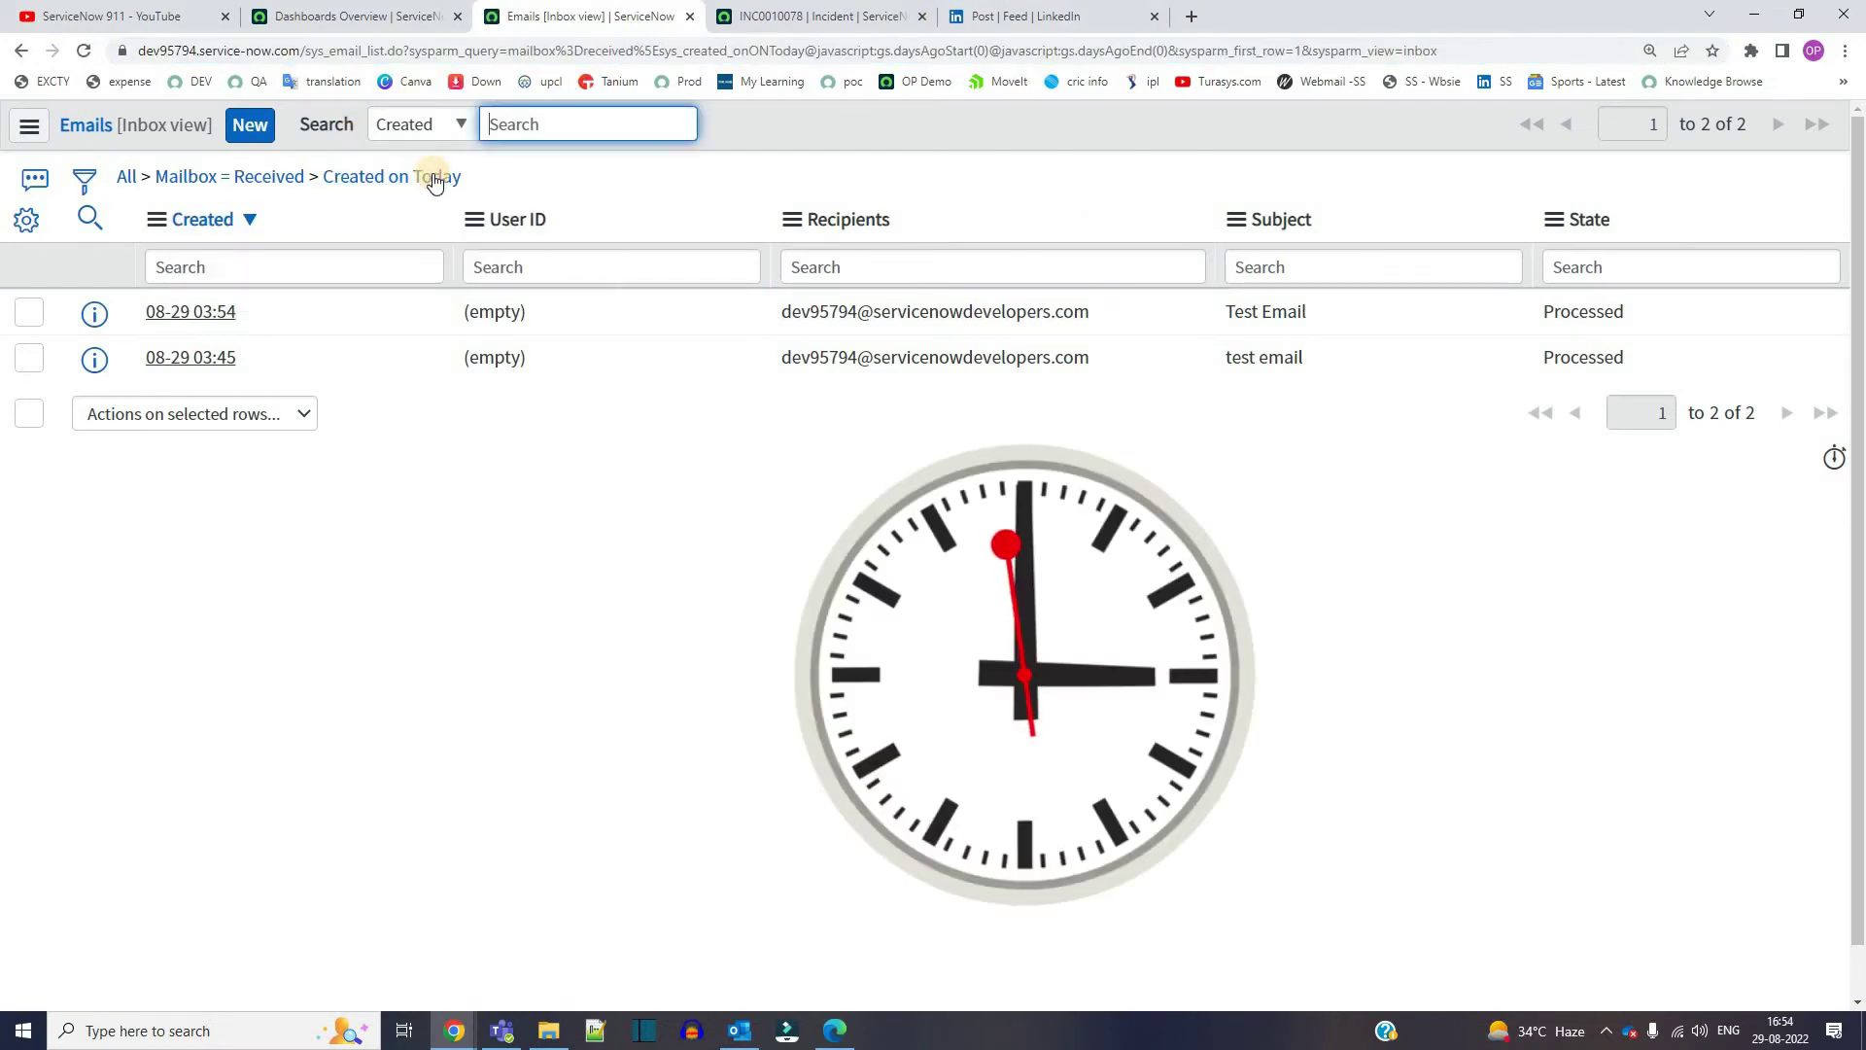
click(434, 179)
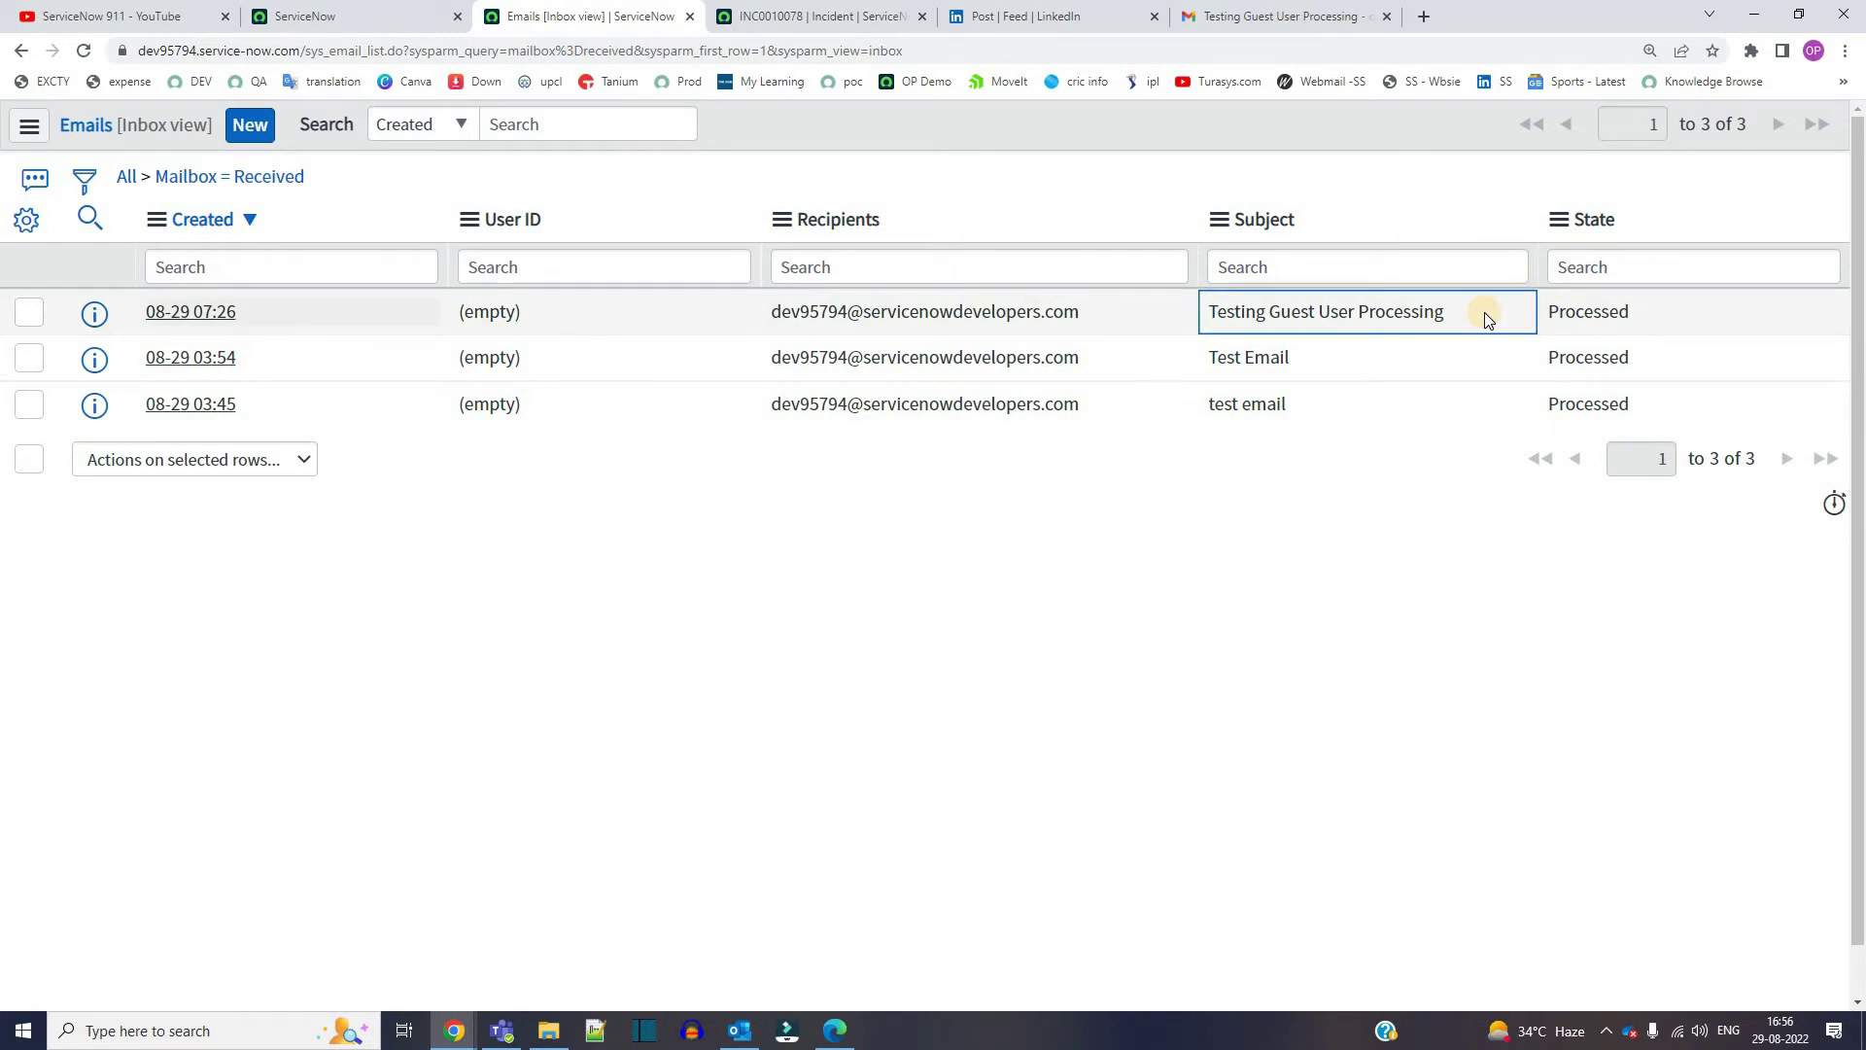
drag(1433, 313, 1198, 321)
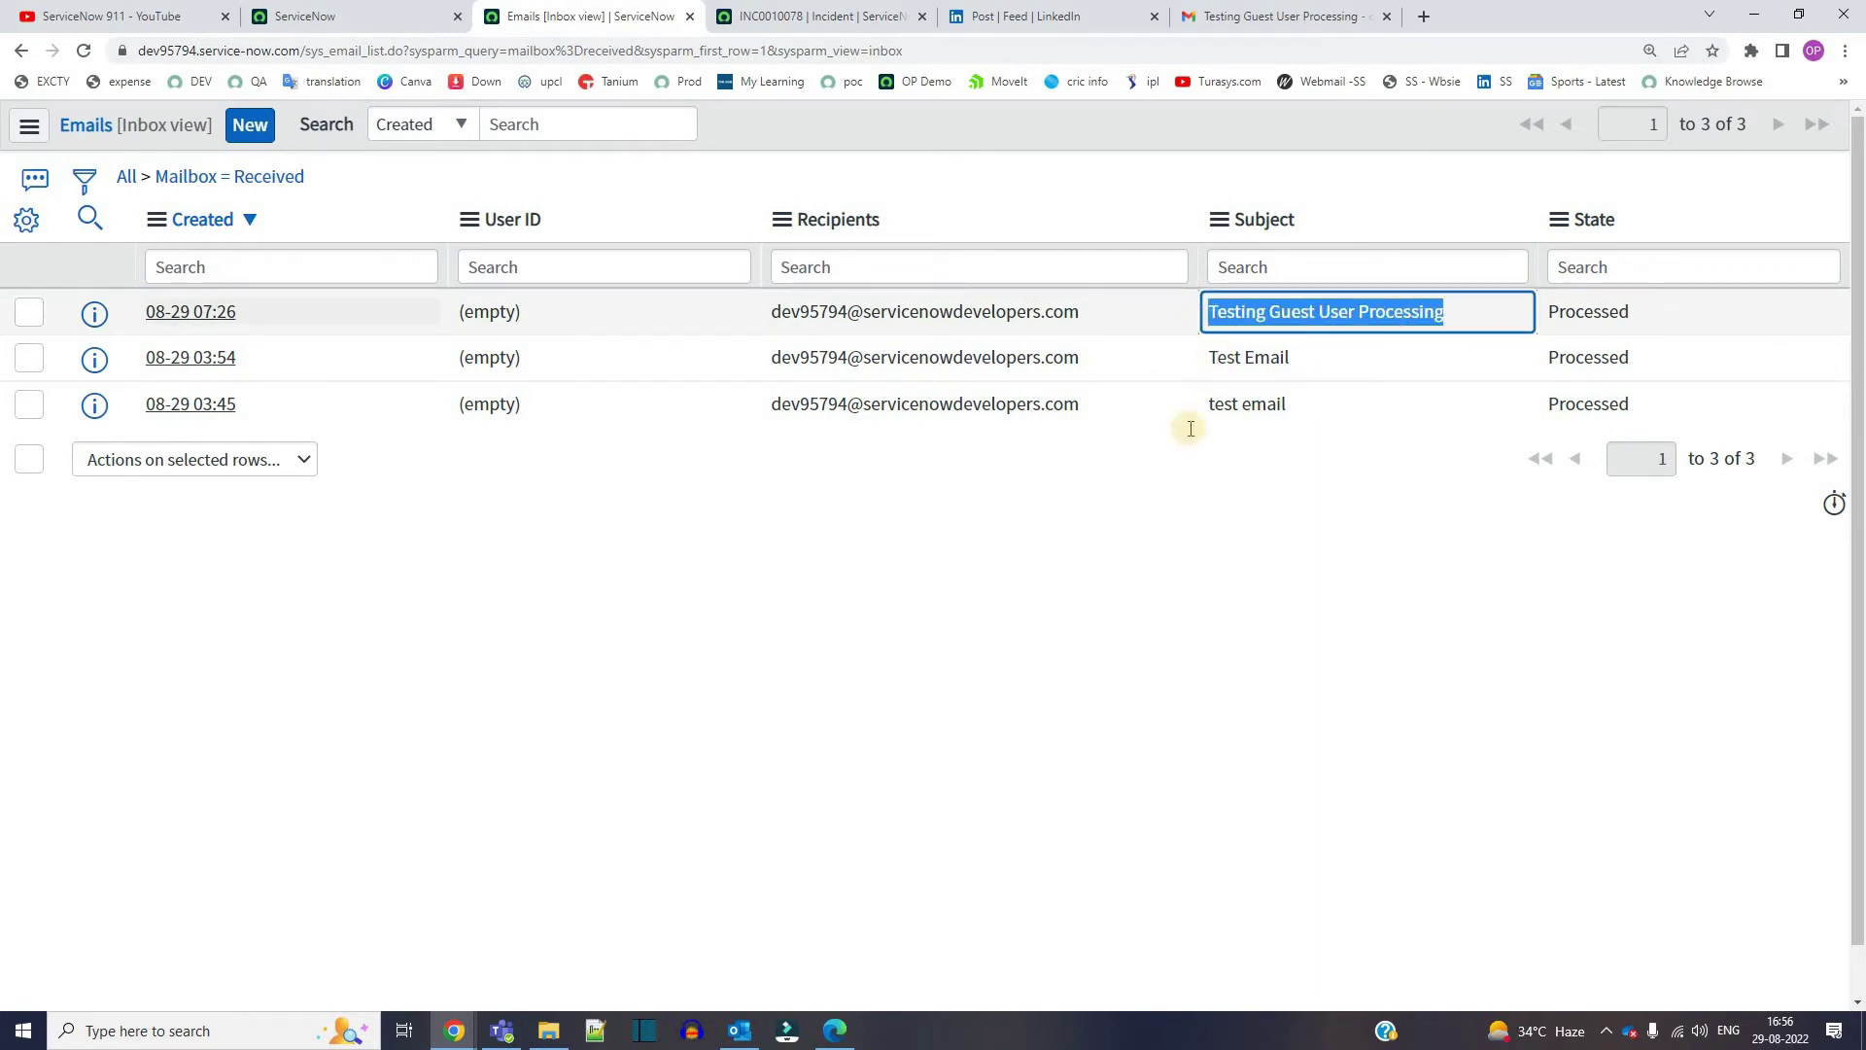
click(975, 515)
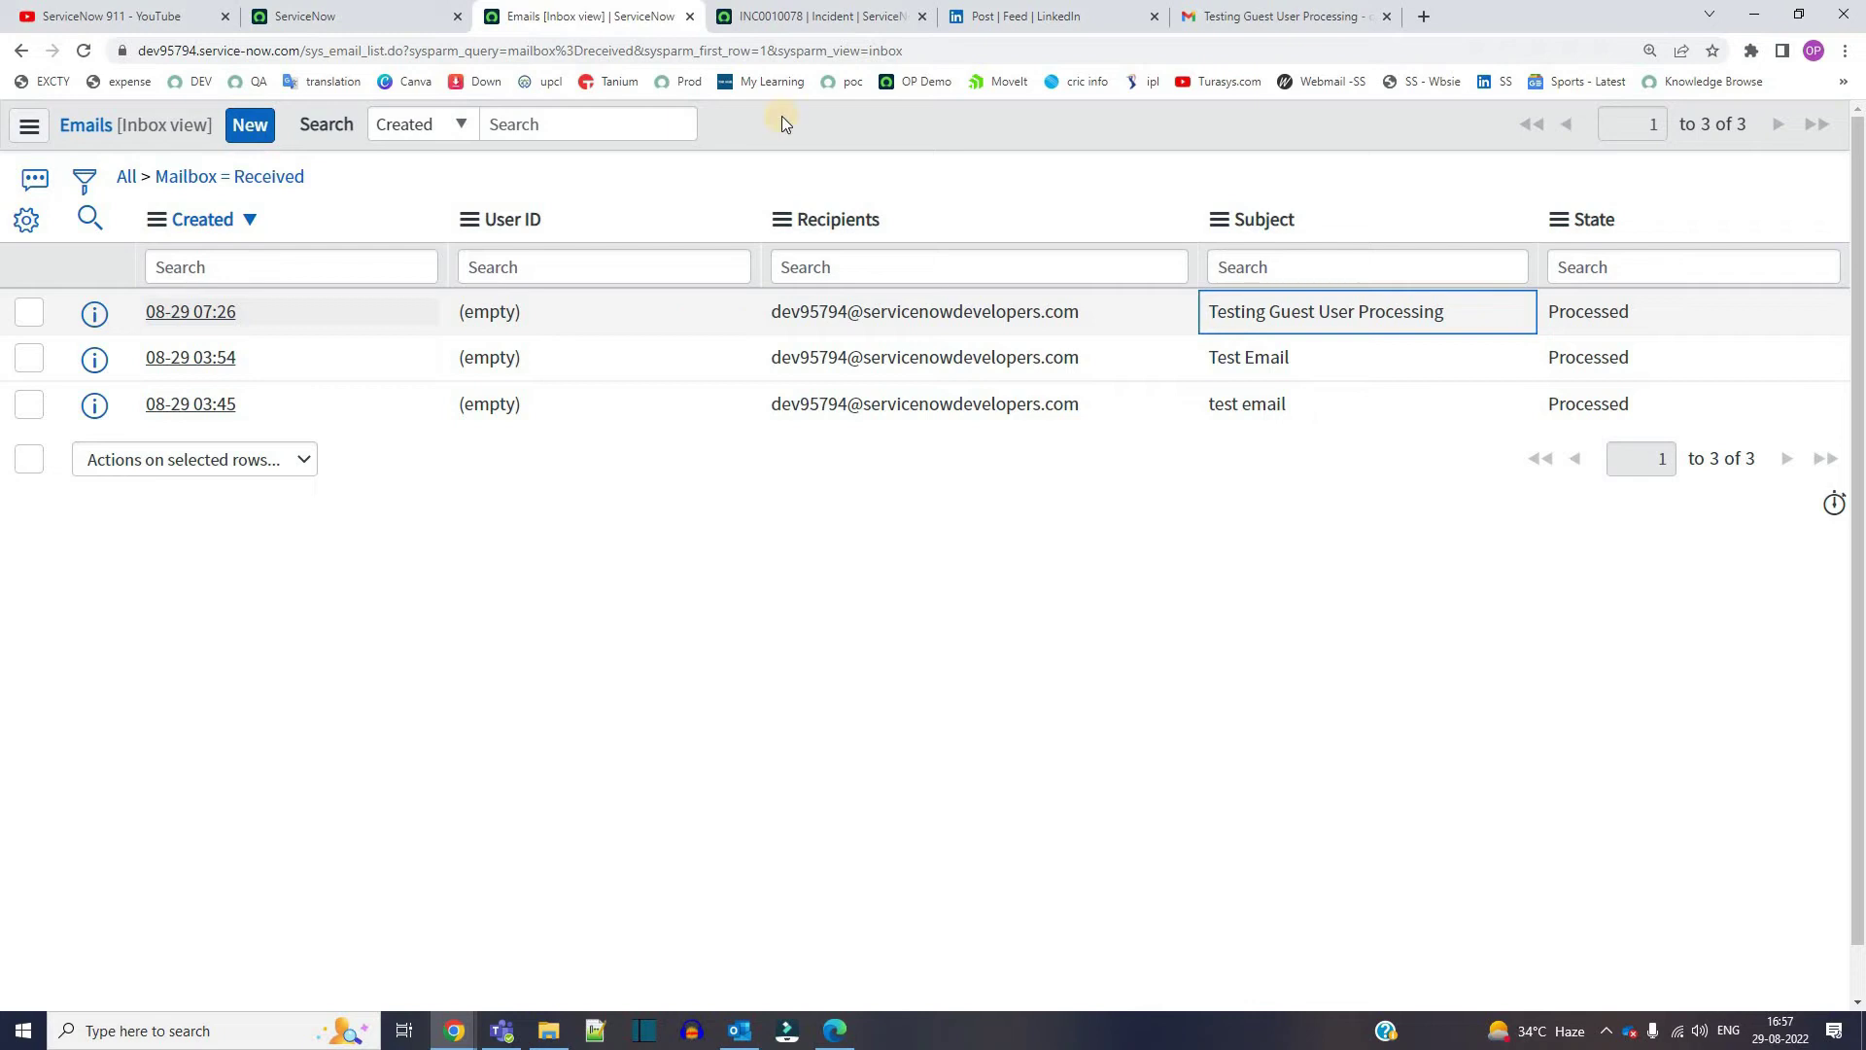
Step: Filter the navigator for 'incident' and open the Incident > Open list in a separate tab
key(ctrl+2)
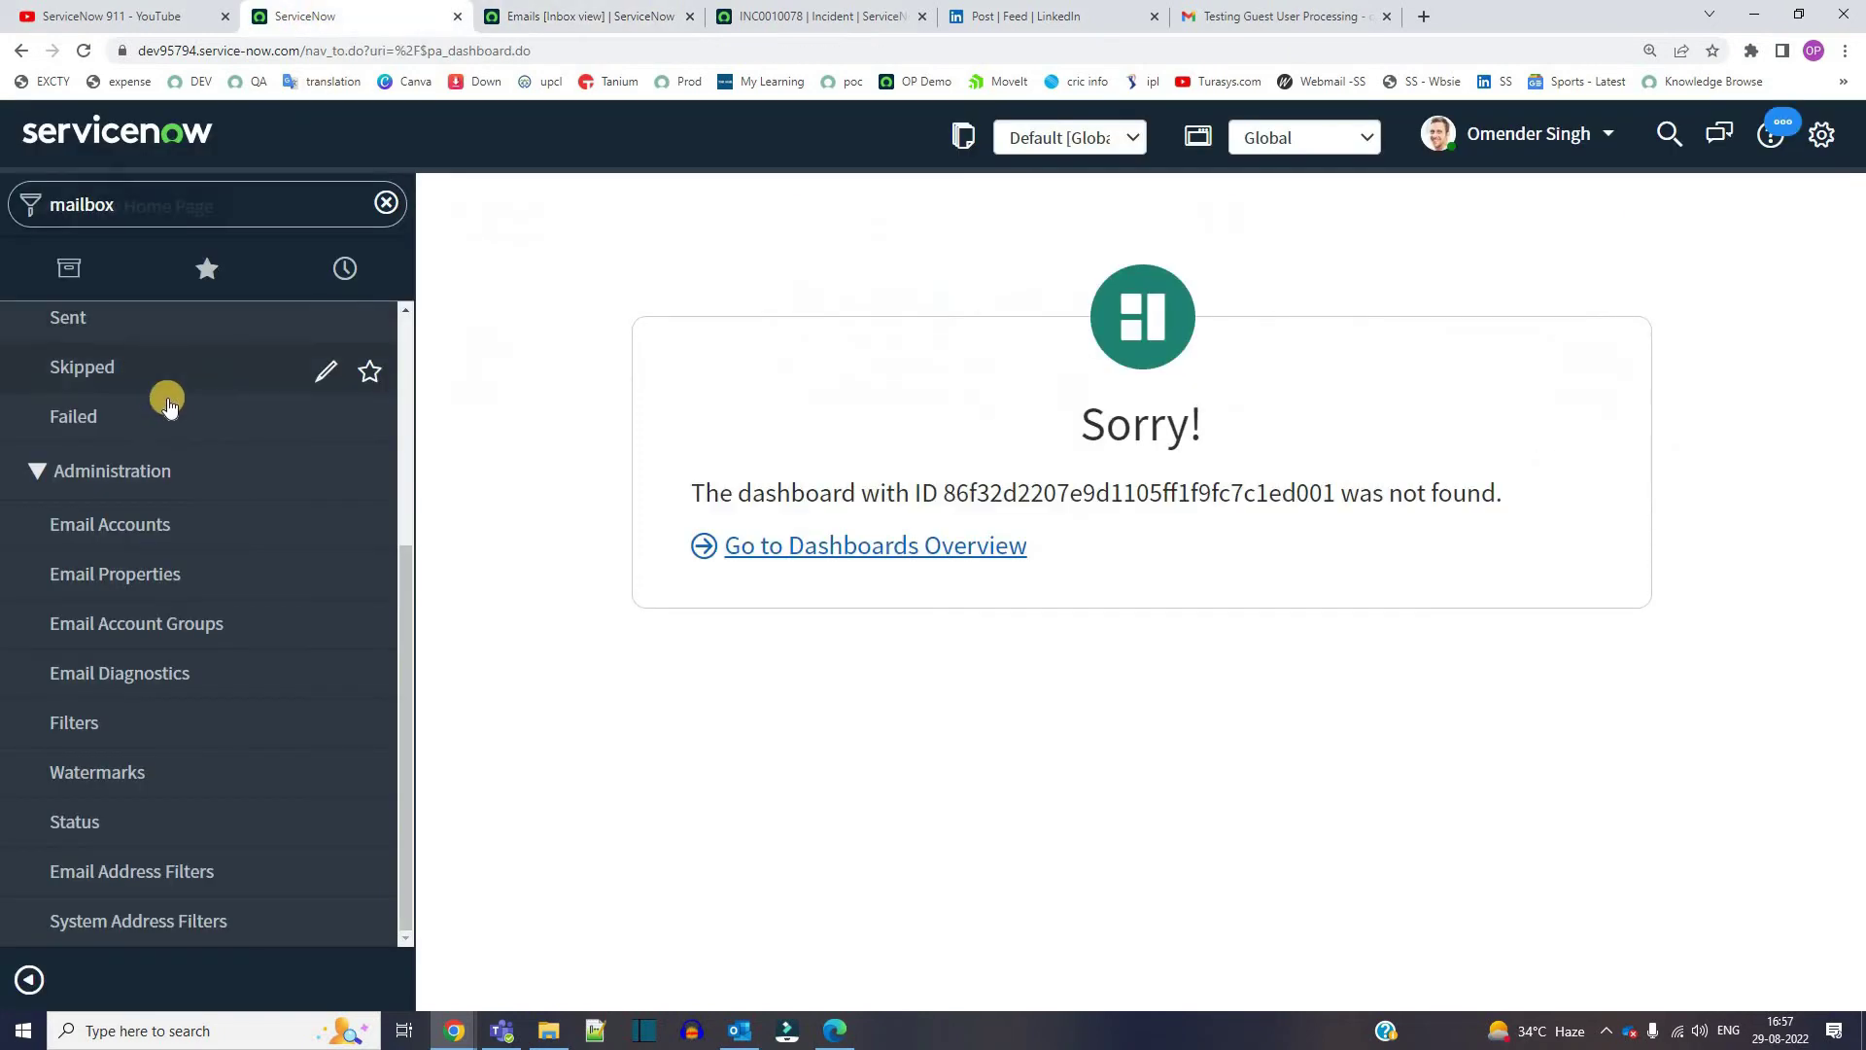
click(246, 206)
text(incid)
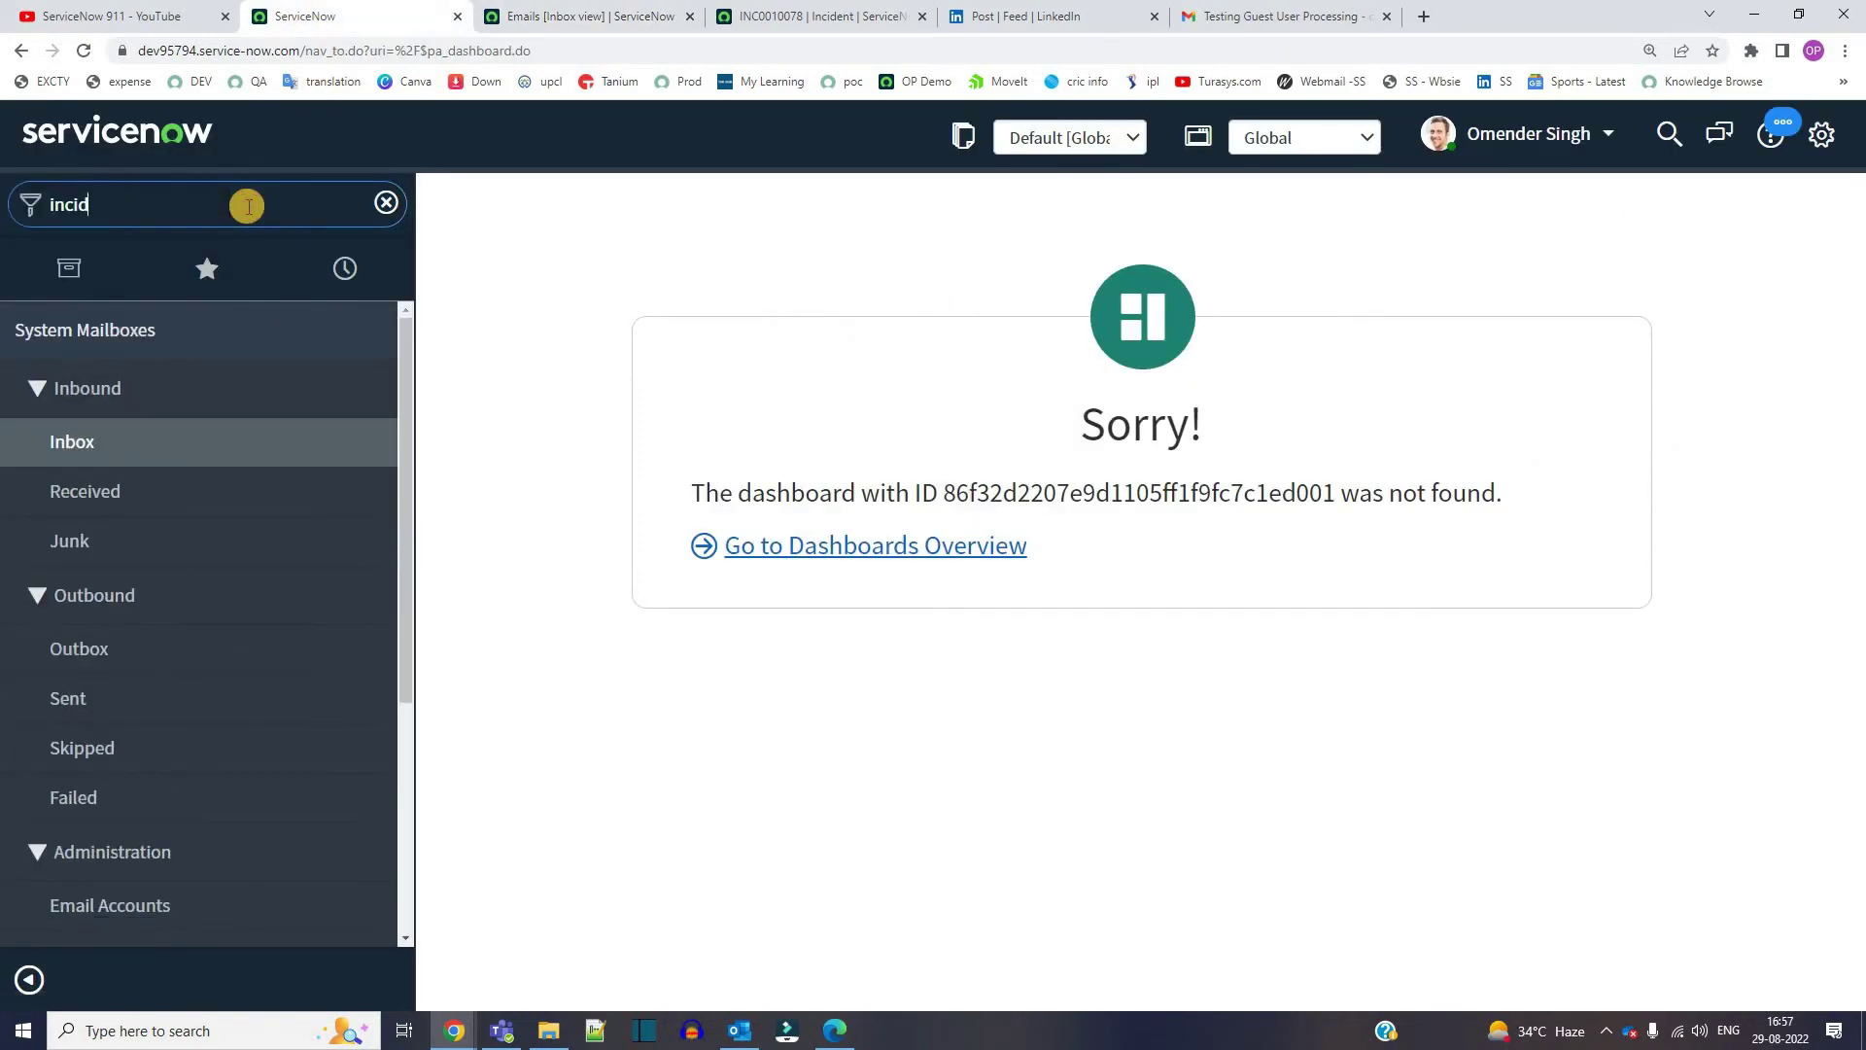
text(ent)
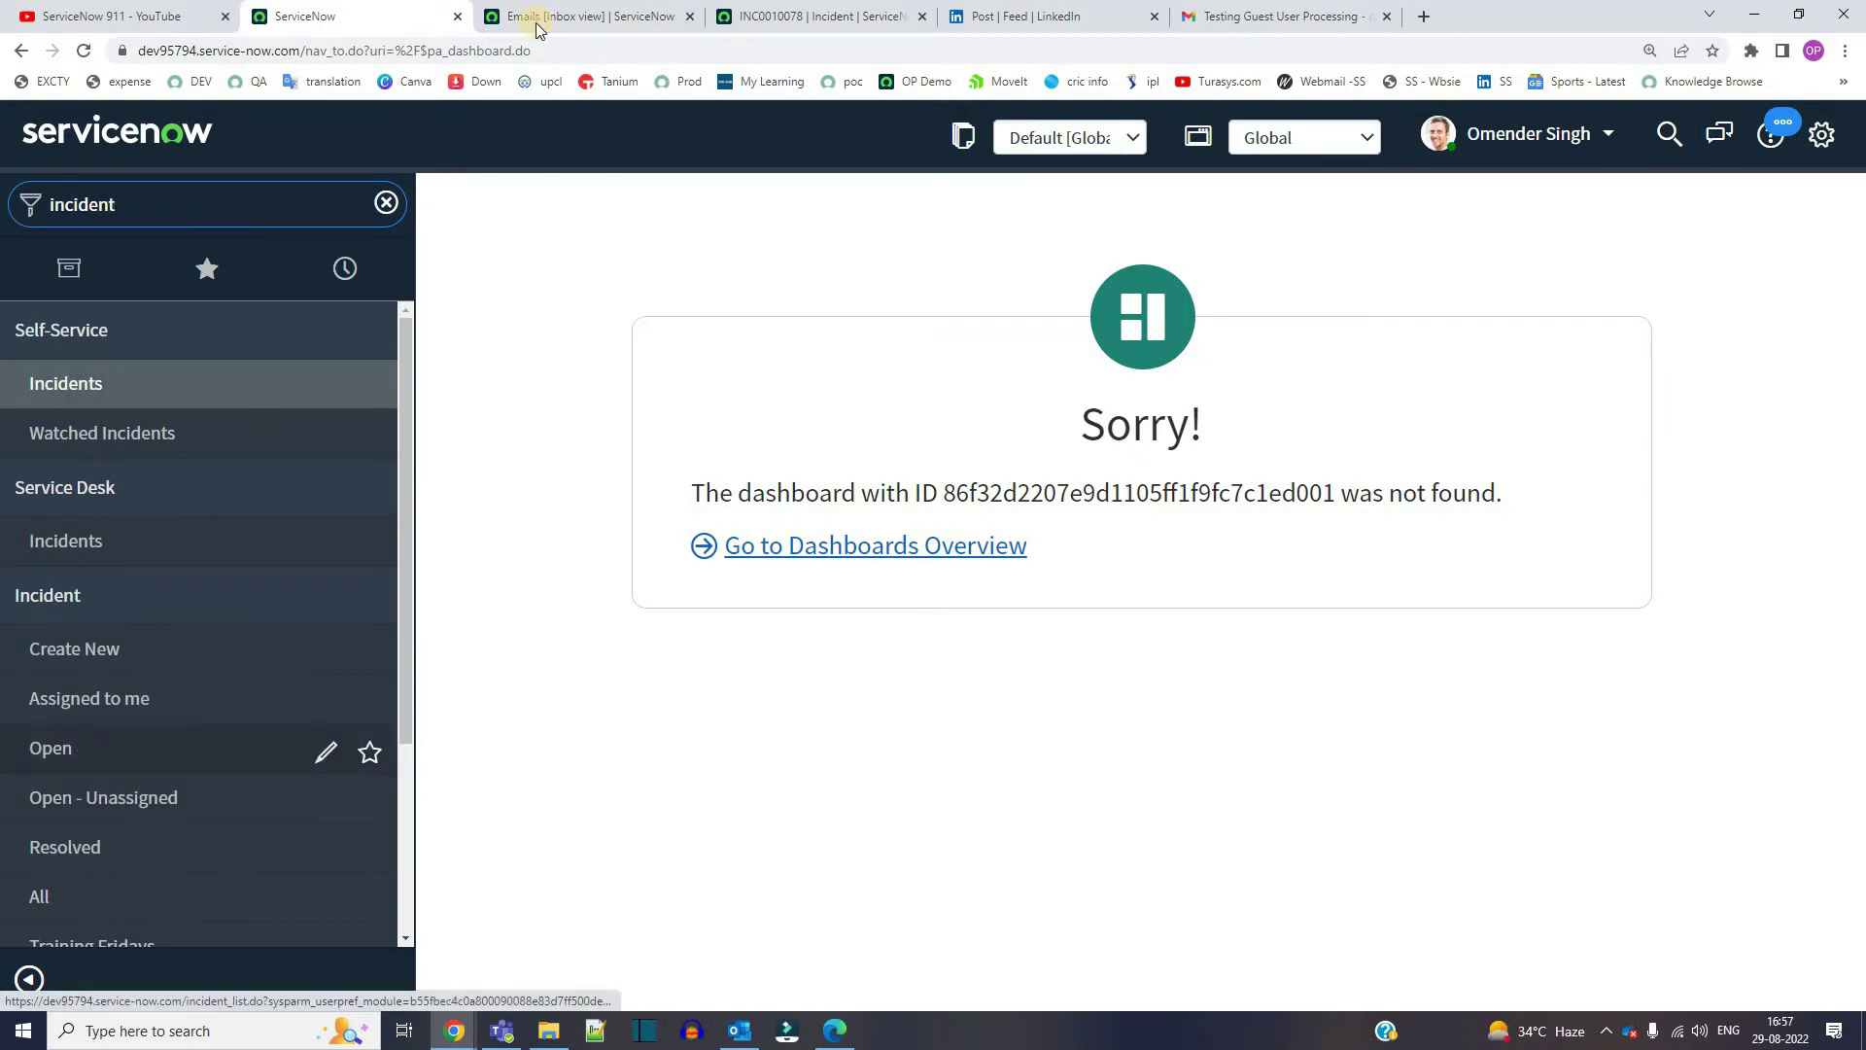
middle_click(51, 748)
click(623, 10)
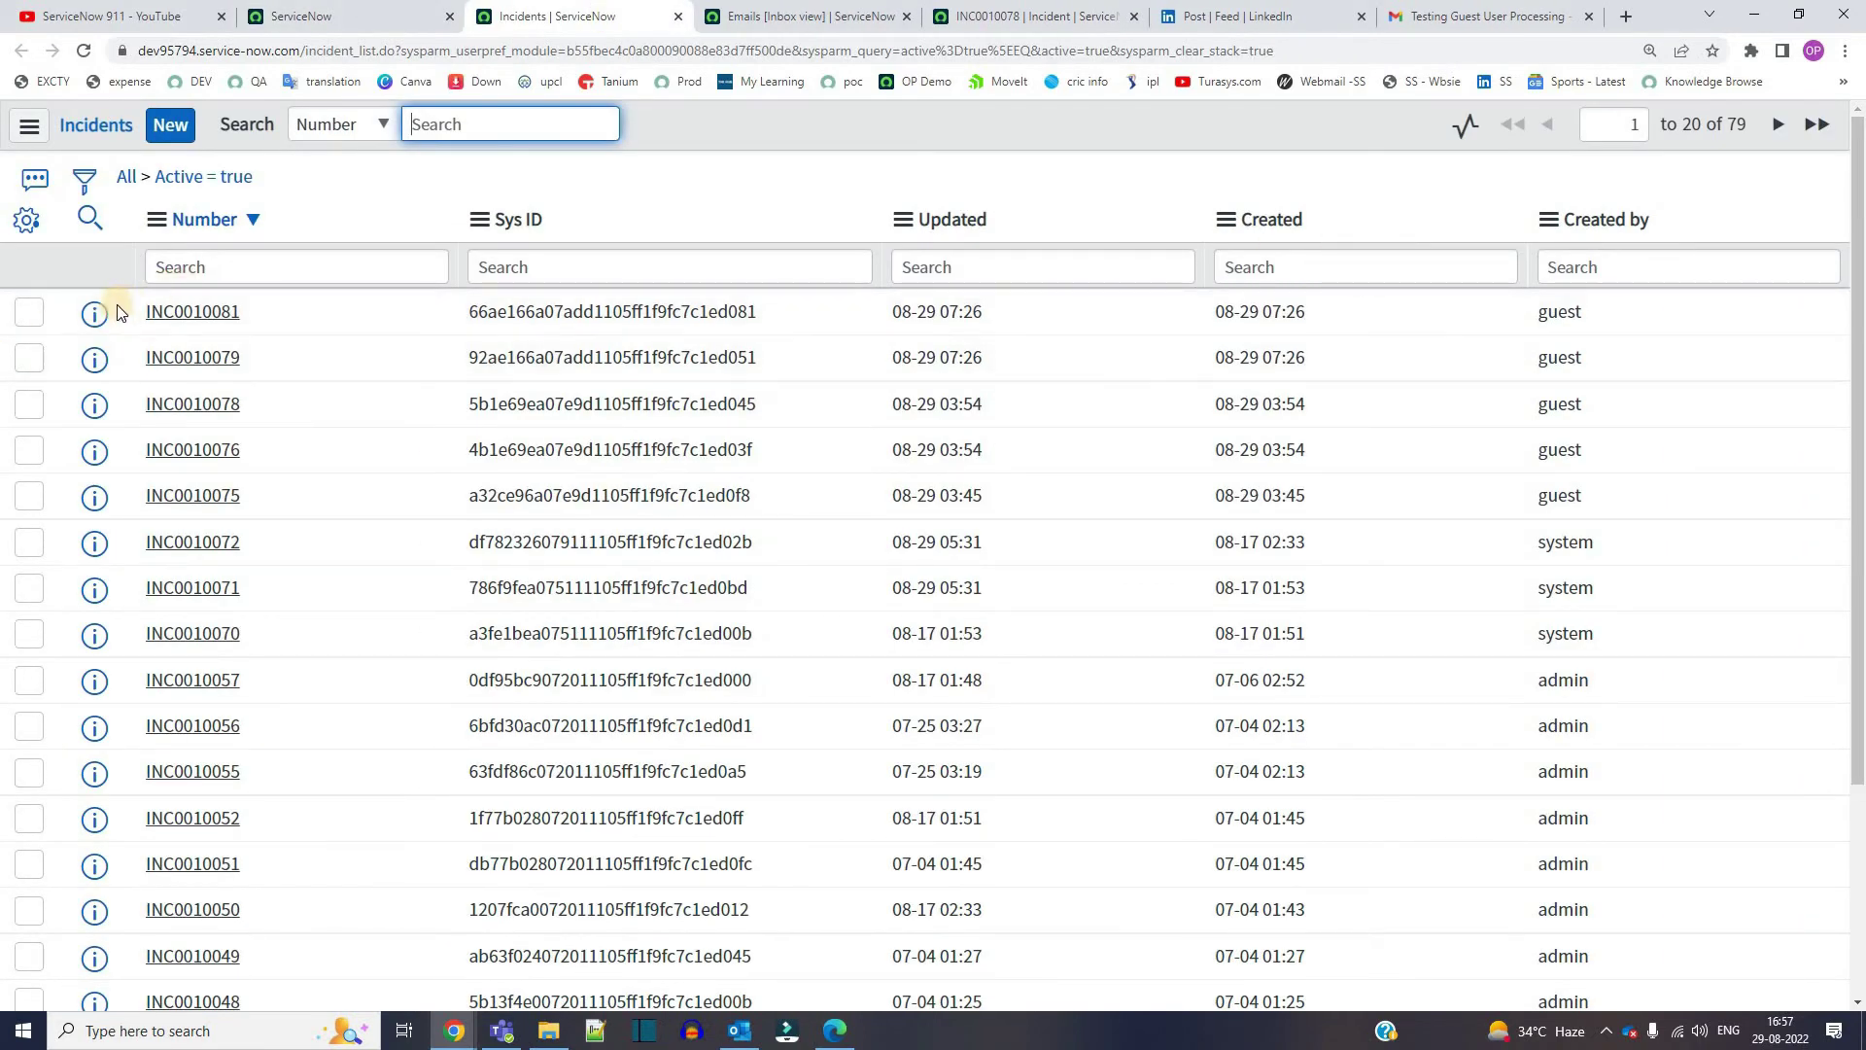
Step: Open incident INC0010081 and confirm its Caller of Incident is Guest
click(209, 309)
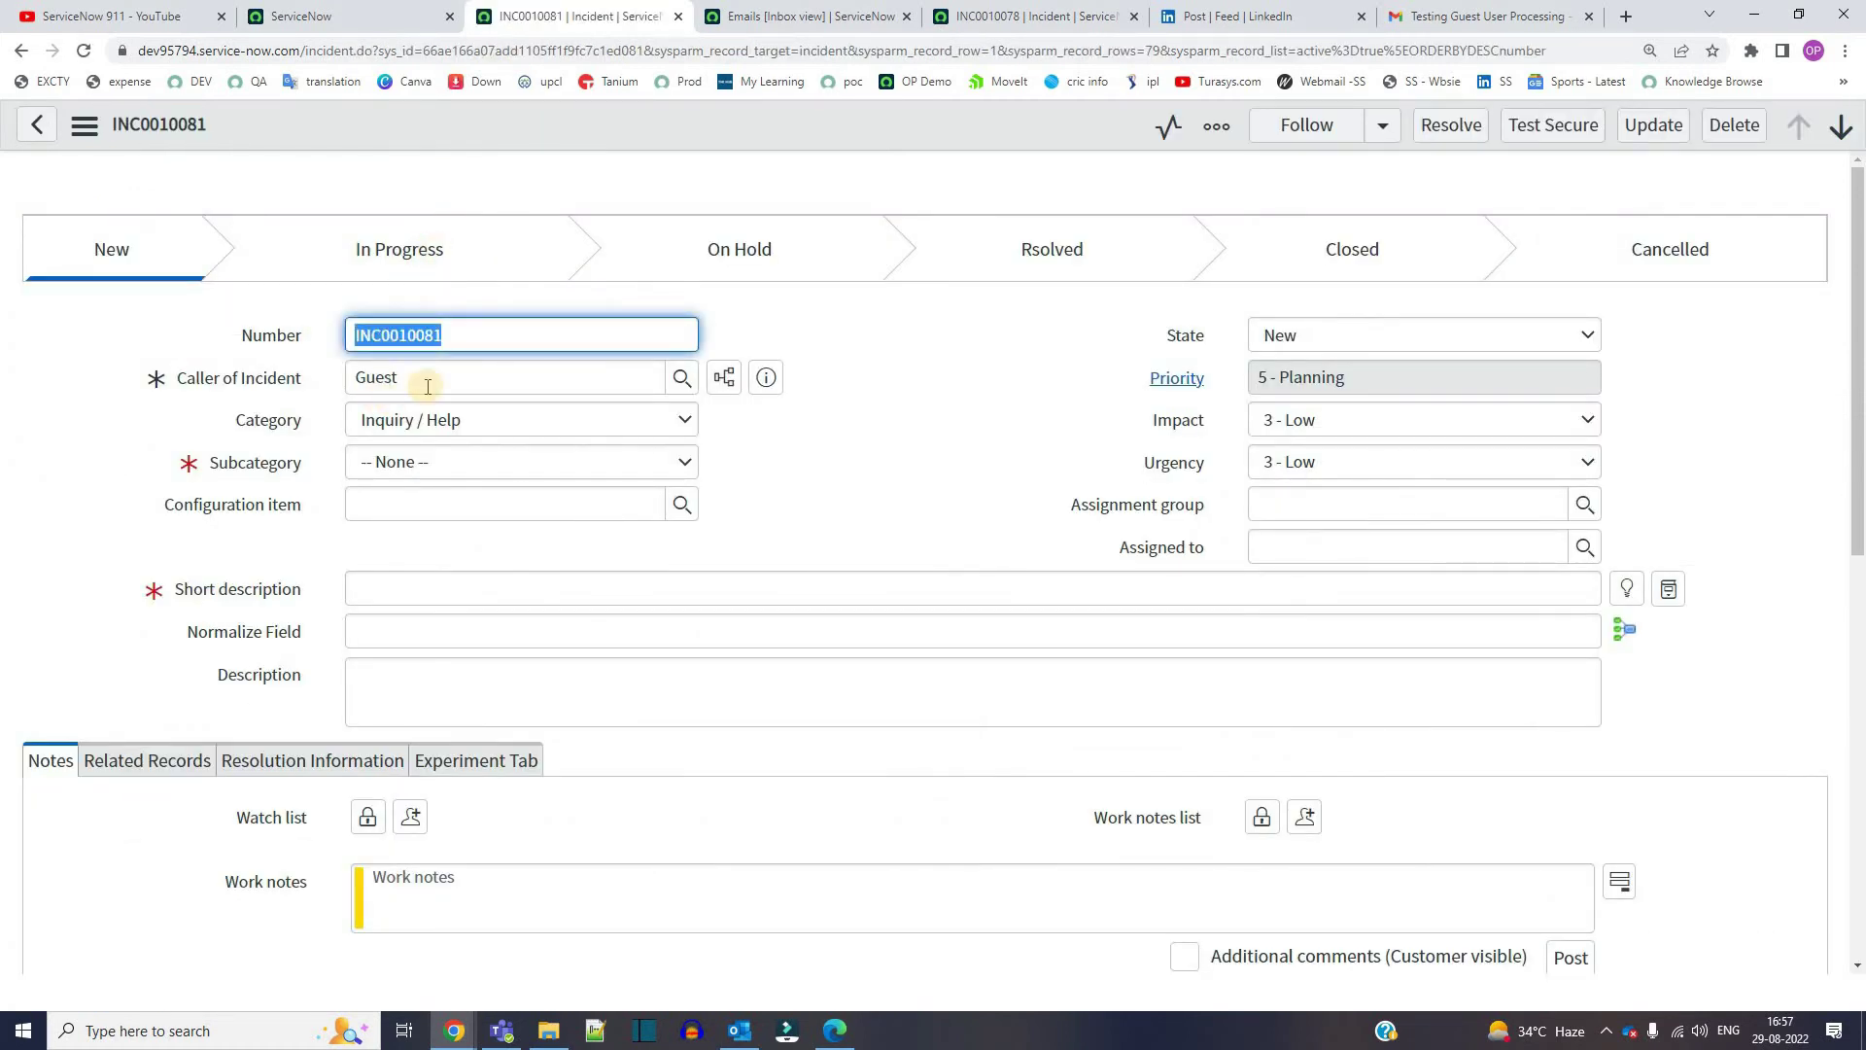
double_click(425, 379)
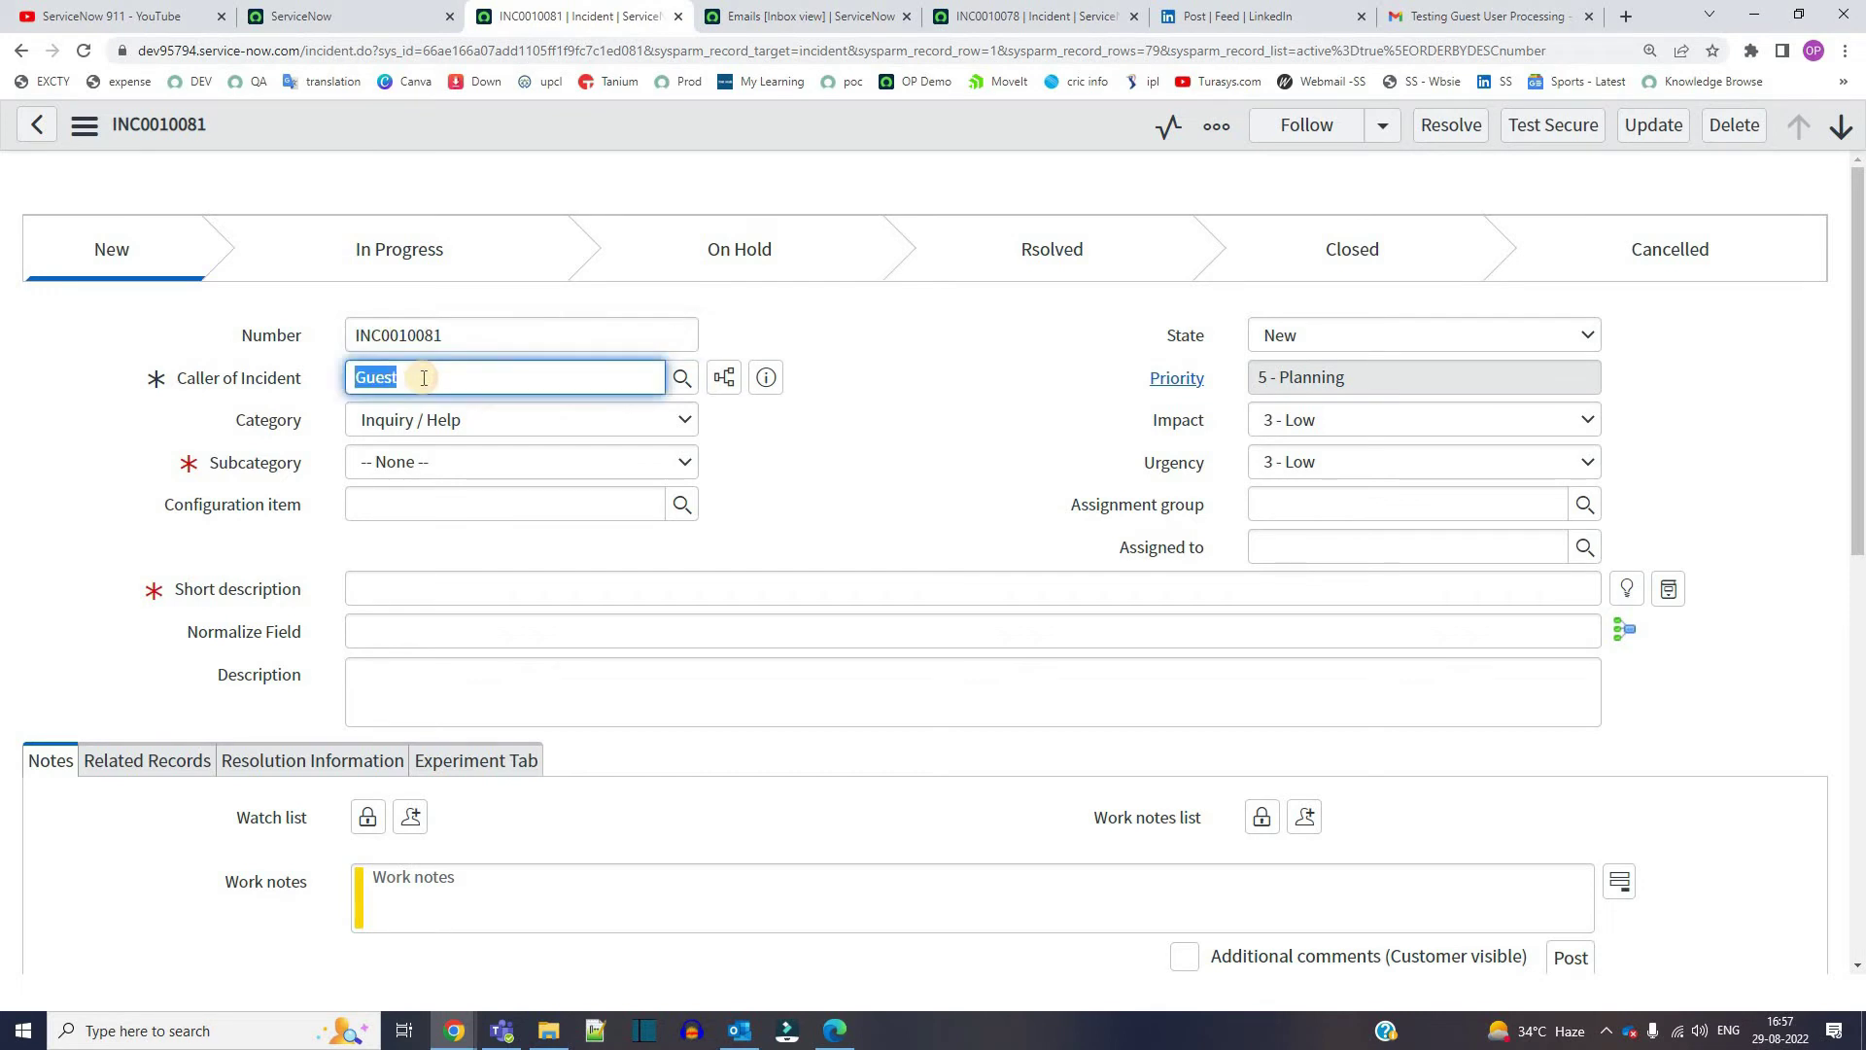
click(936, 491)
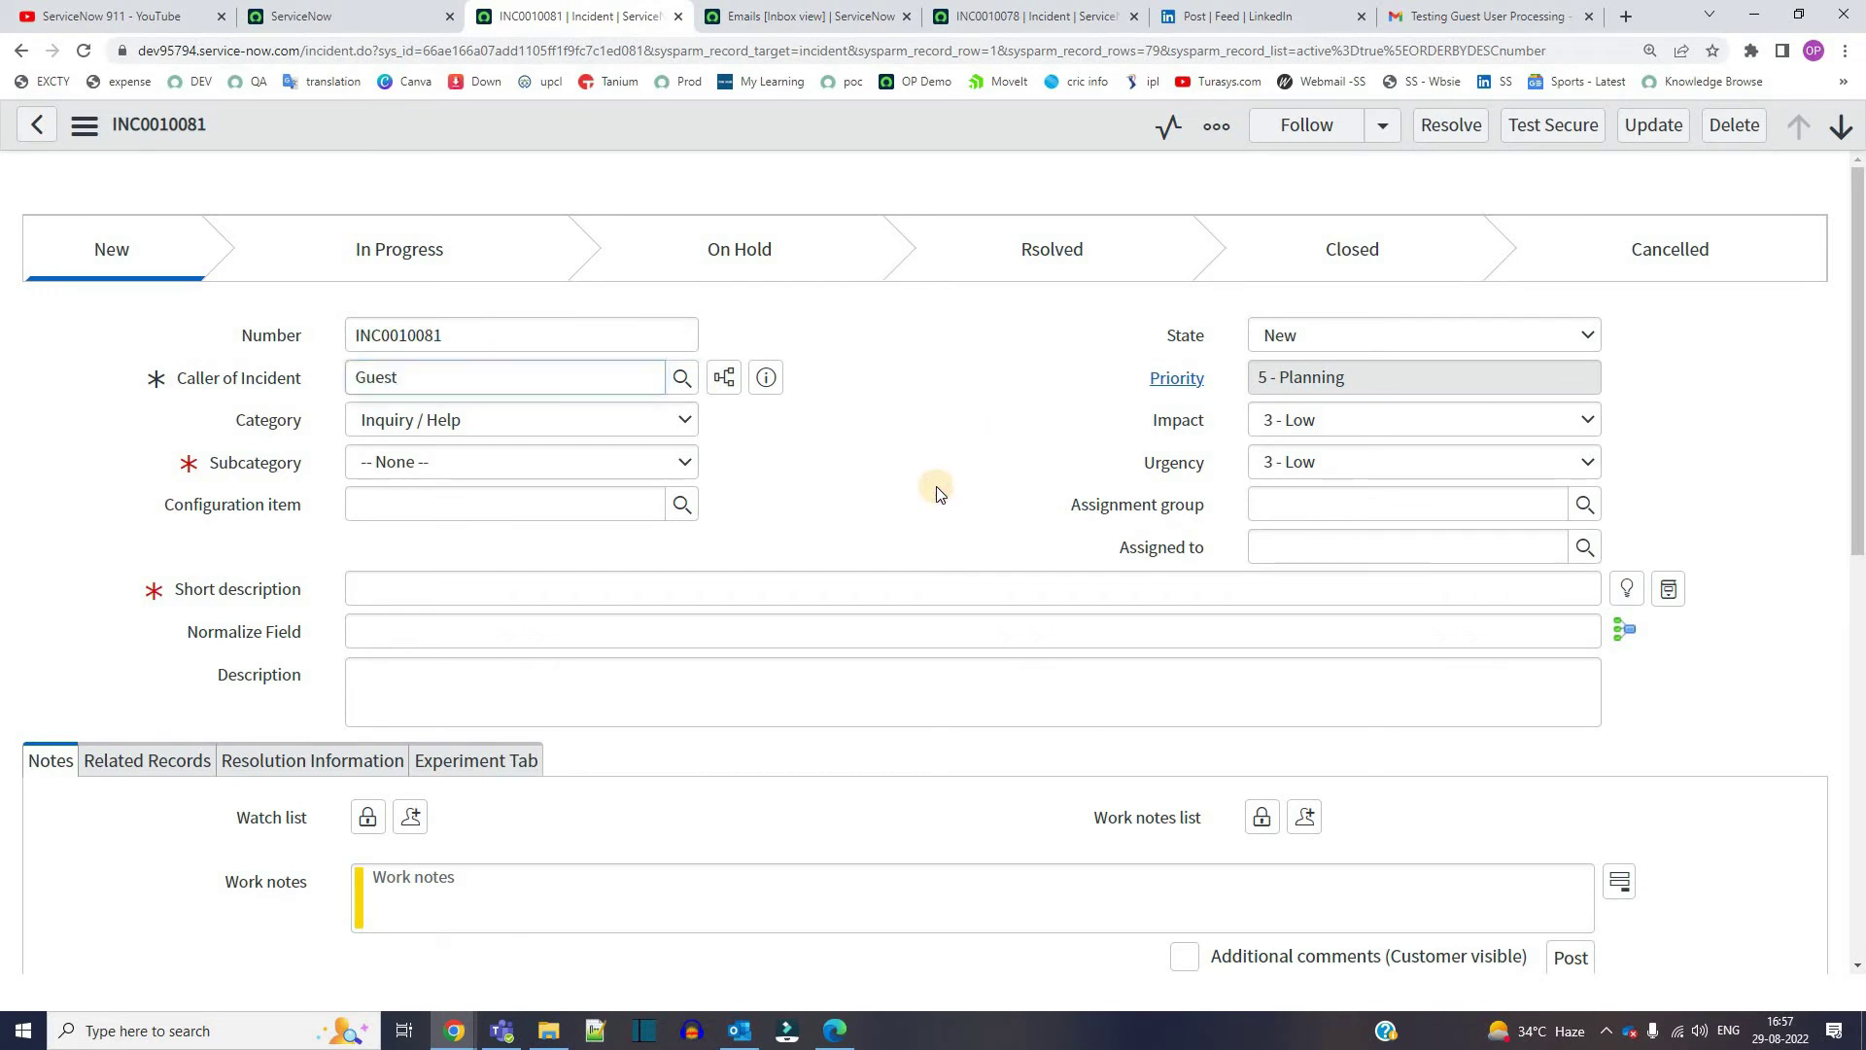
key(Tab)
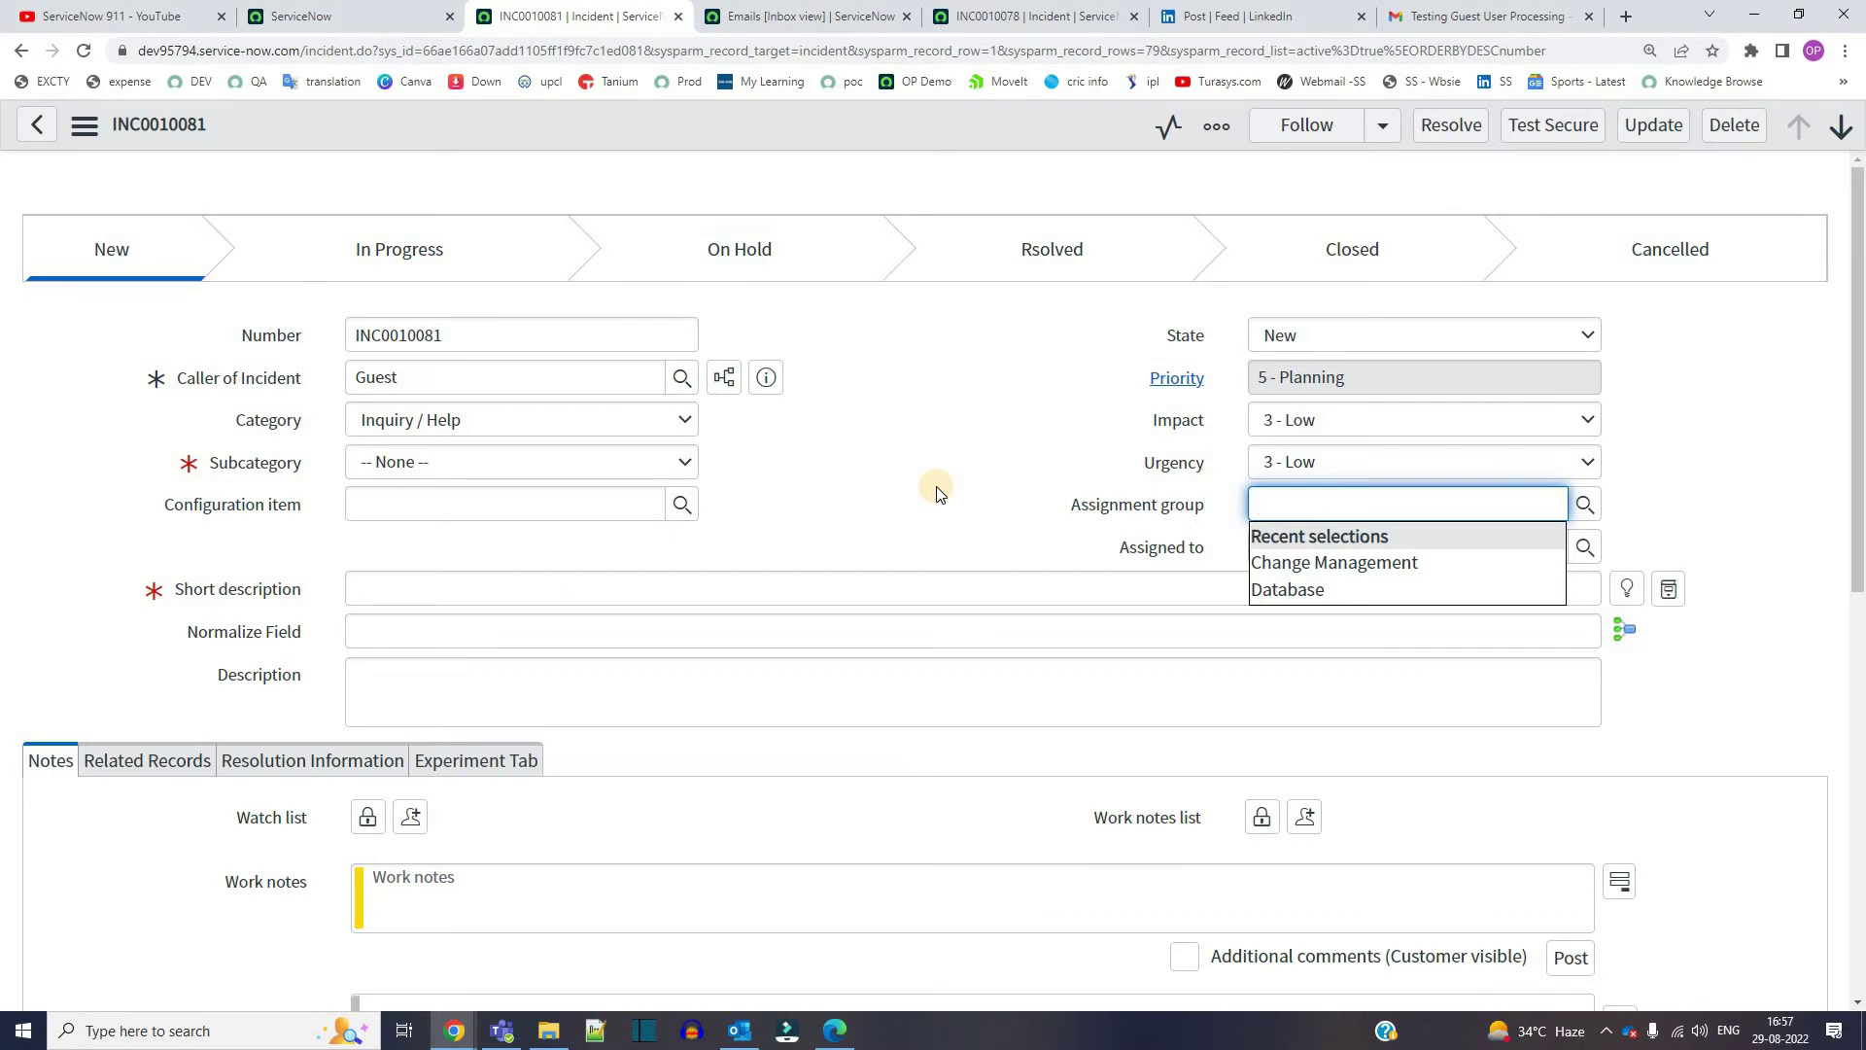
click(975, 398)
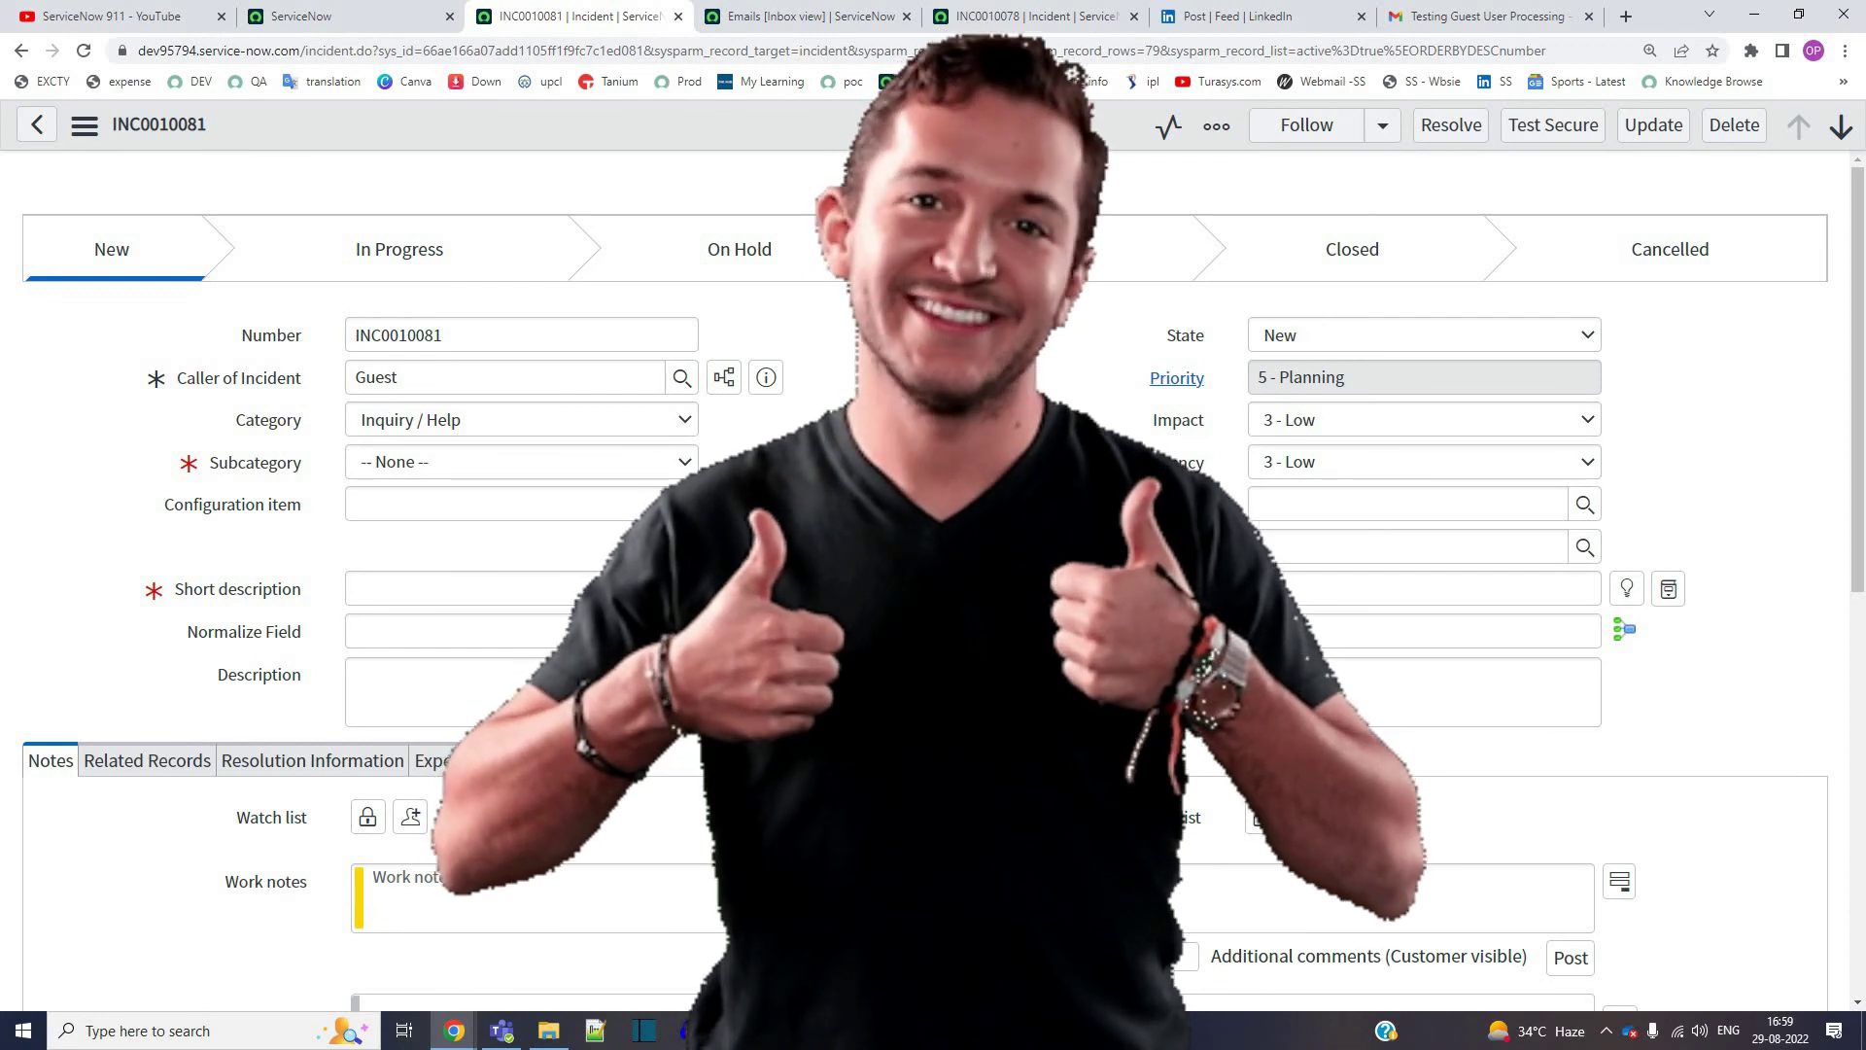
Step: Highlight the LinkedIn poll answer 'One With No Record in Users' and its 60% result
click(1279, 18)
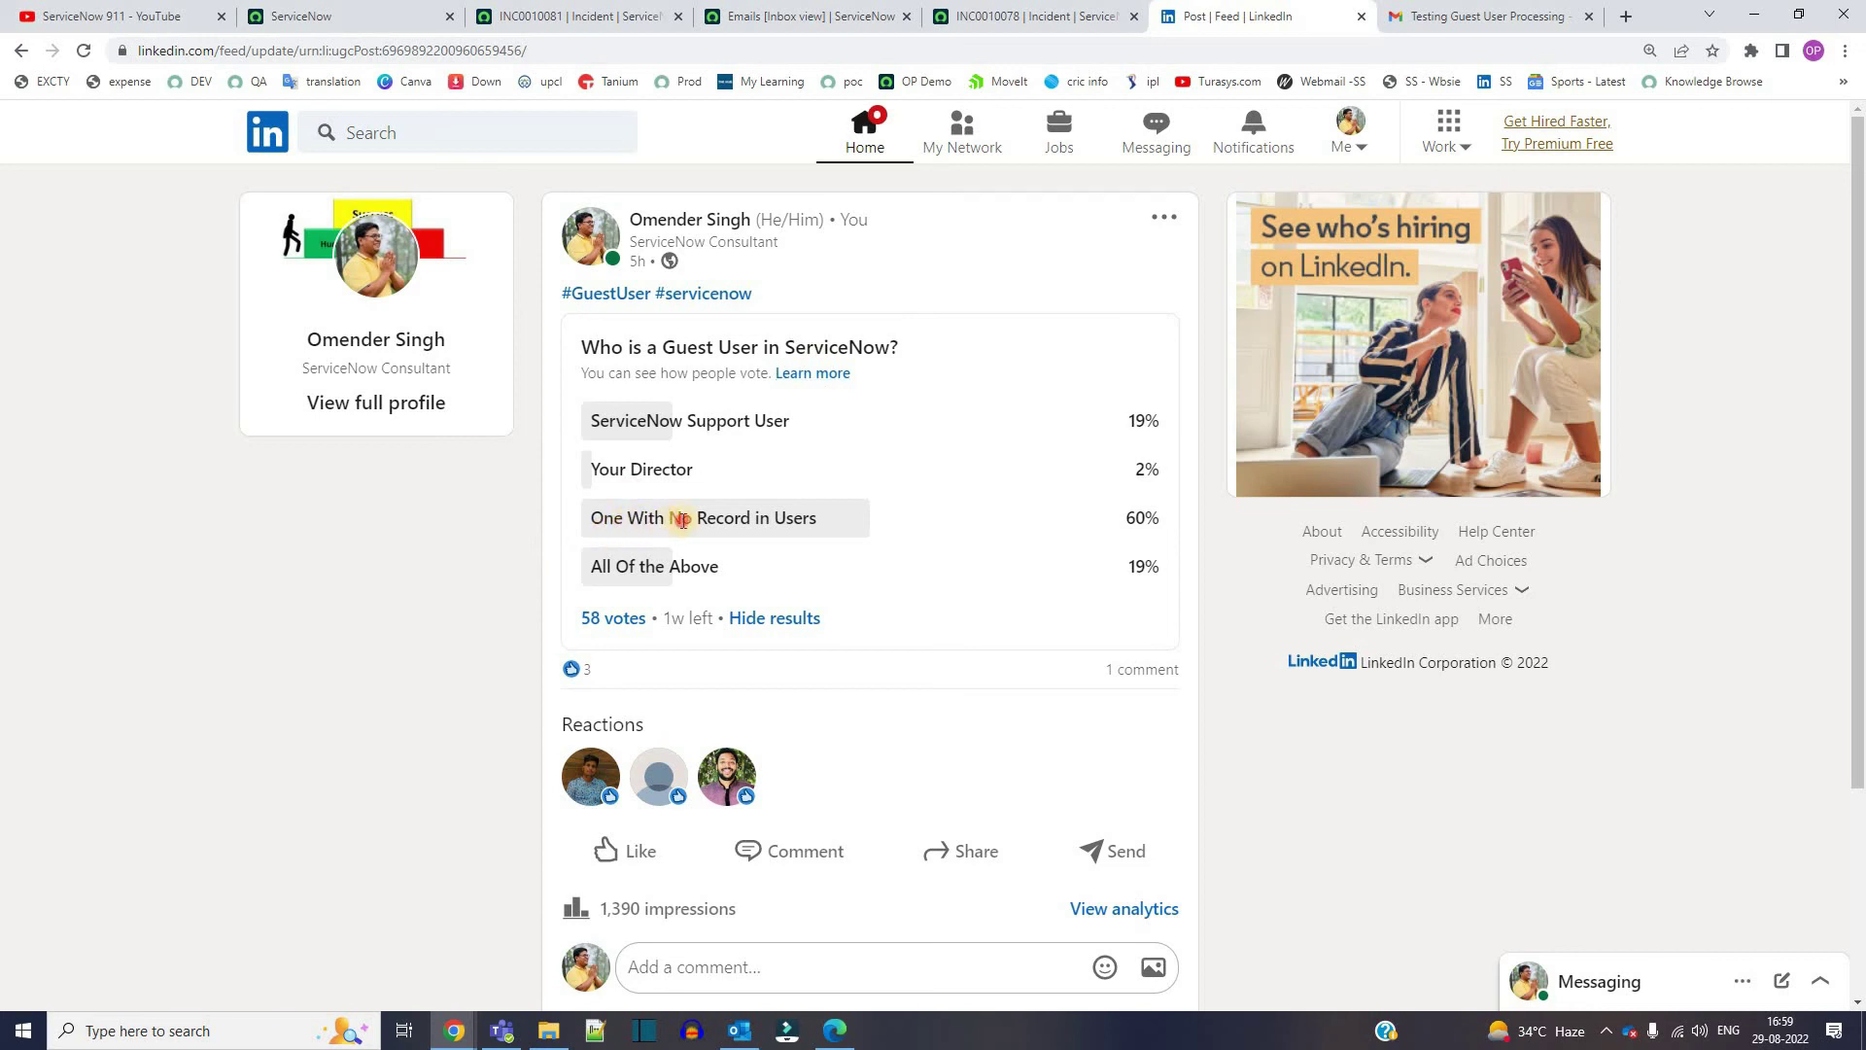
triple_click(680, 519)
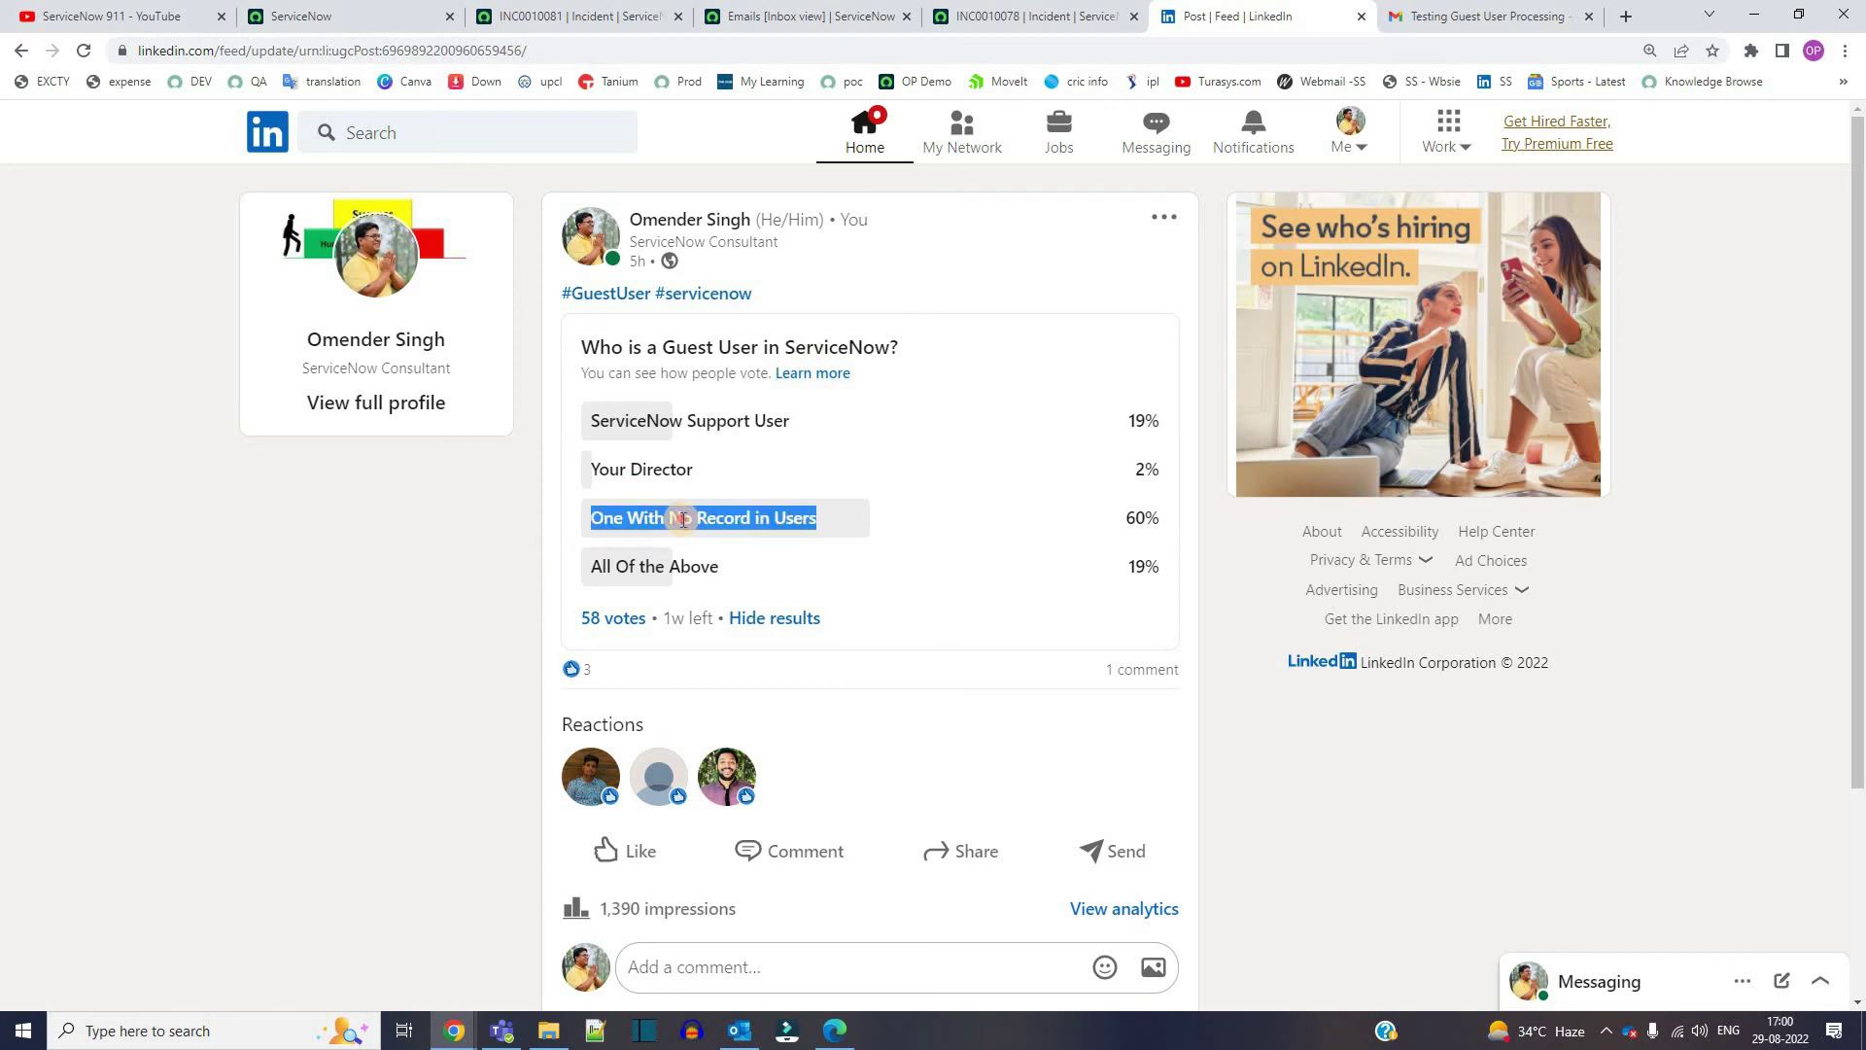
click(681, 519)
triple_click(682, 519)
click(680, 519)
triple_click(680, 519)
drag(1118, 516, 1156, 517)
click(57, 639)
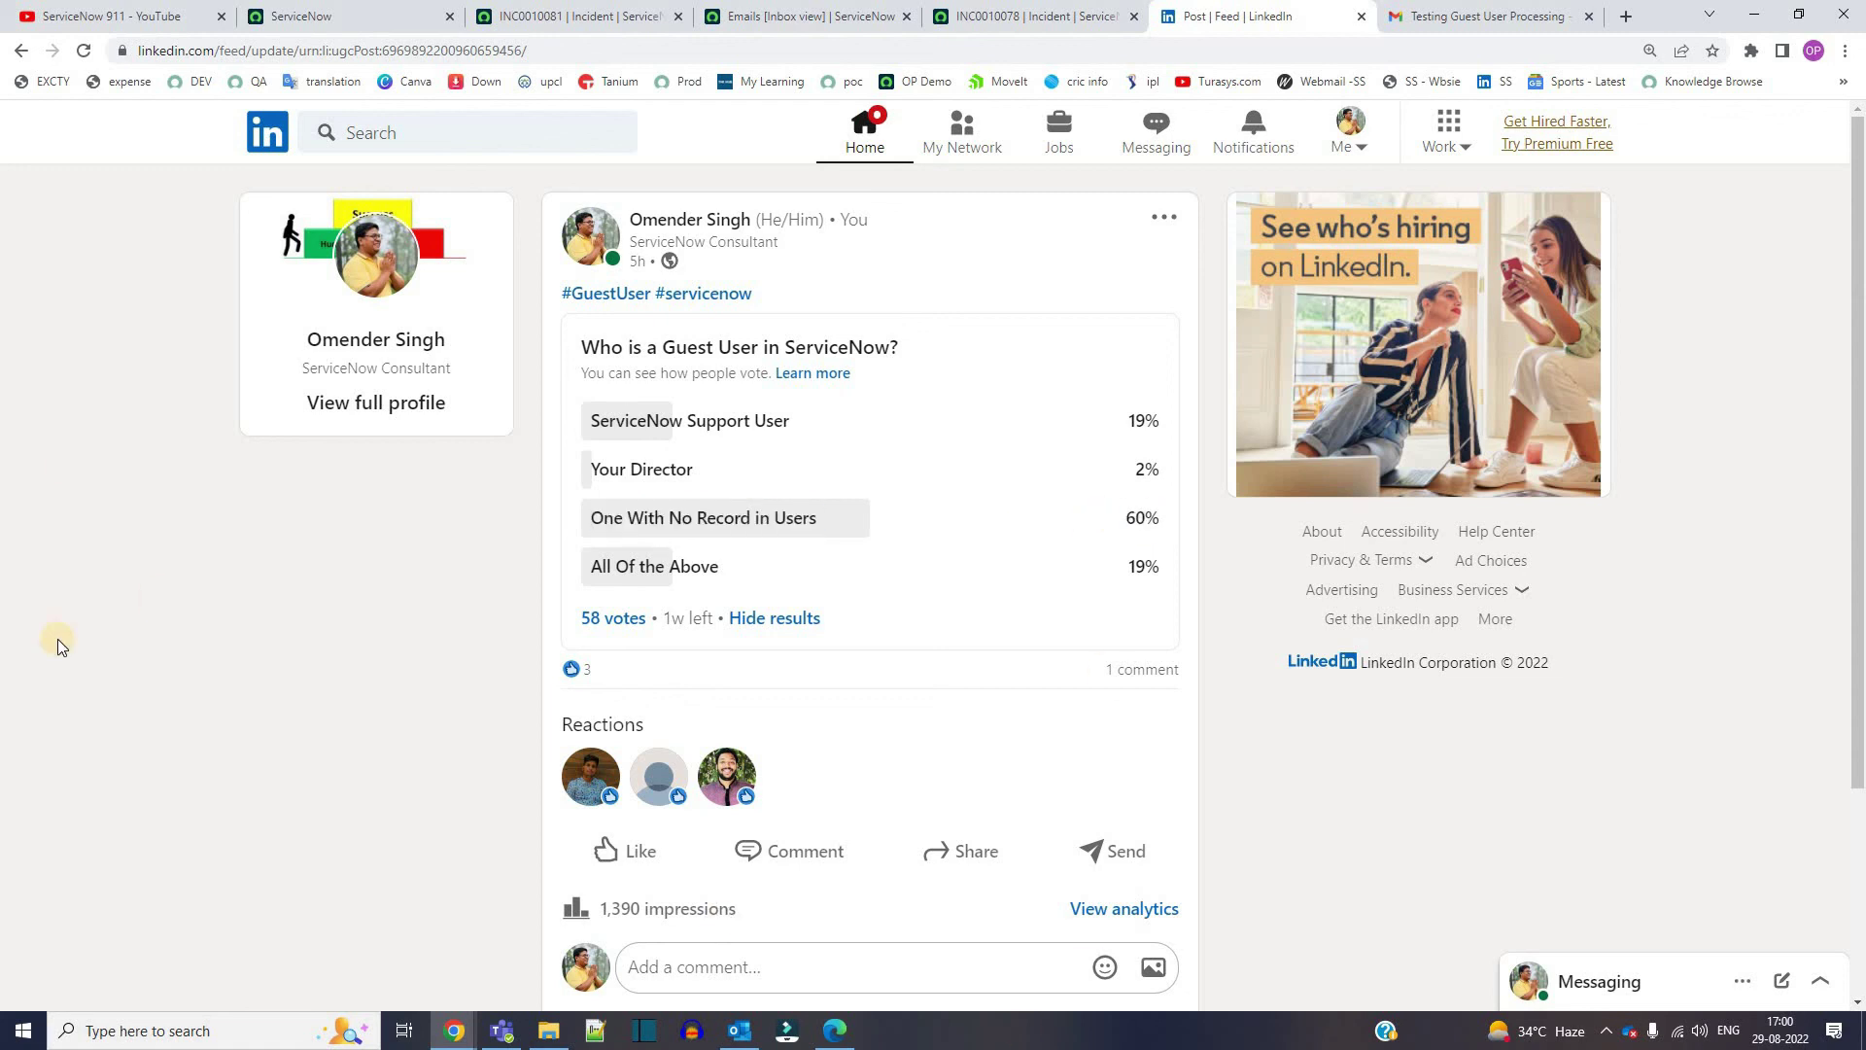